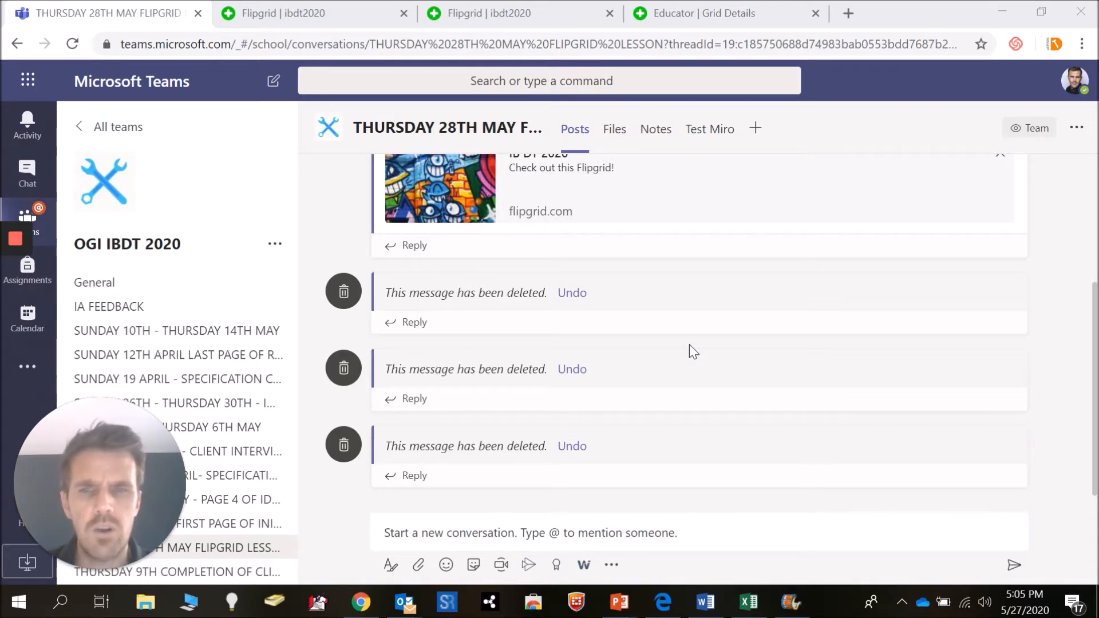
Step: Find Miro among the apps for a new channel tab and create a new board for it
left_click(755, 132)
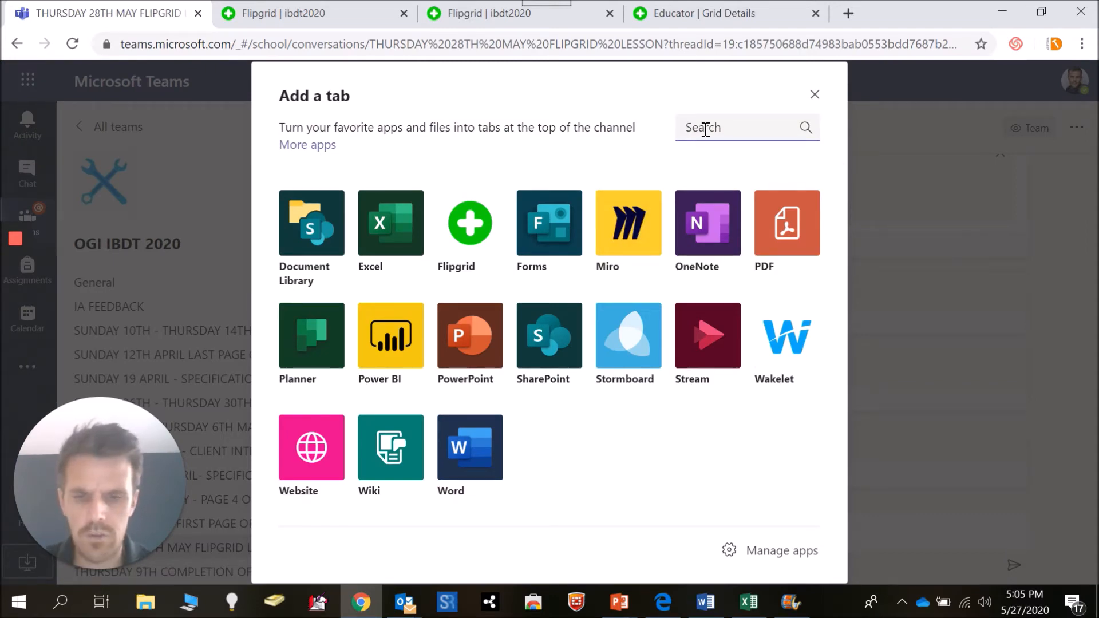
type("miro")
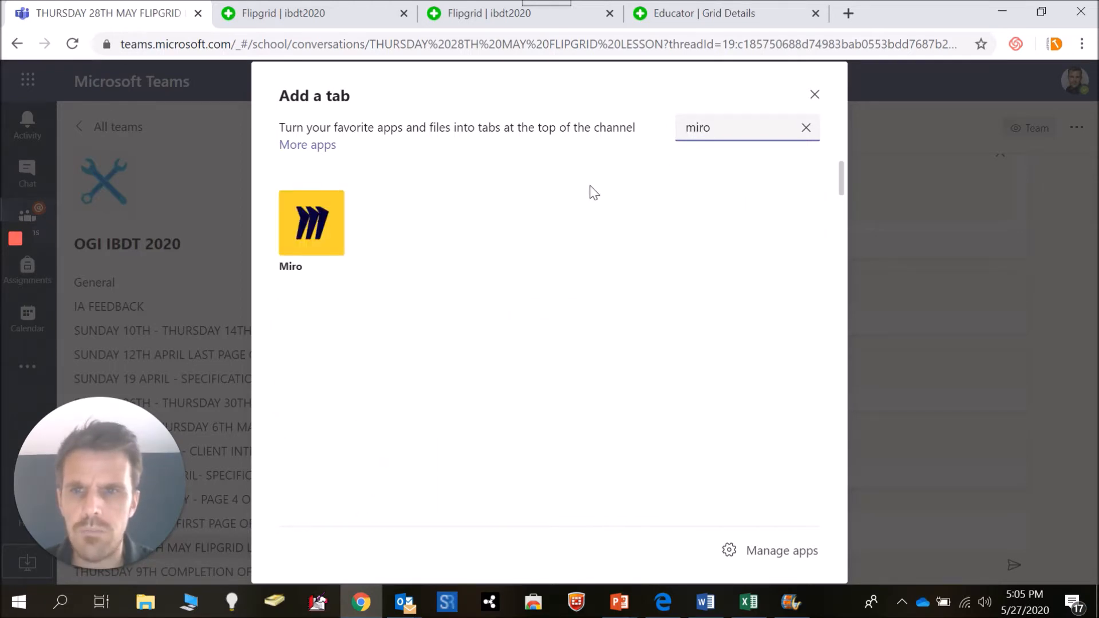
left_click(319, 234)
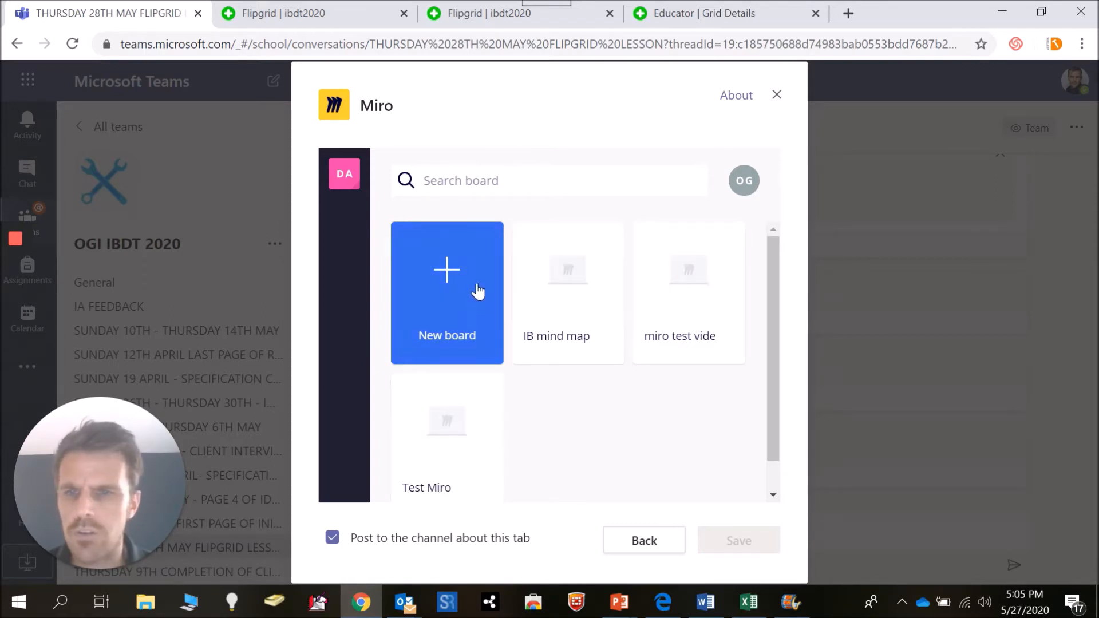
left_click(447, 280)
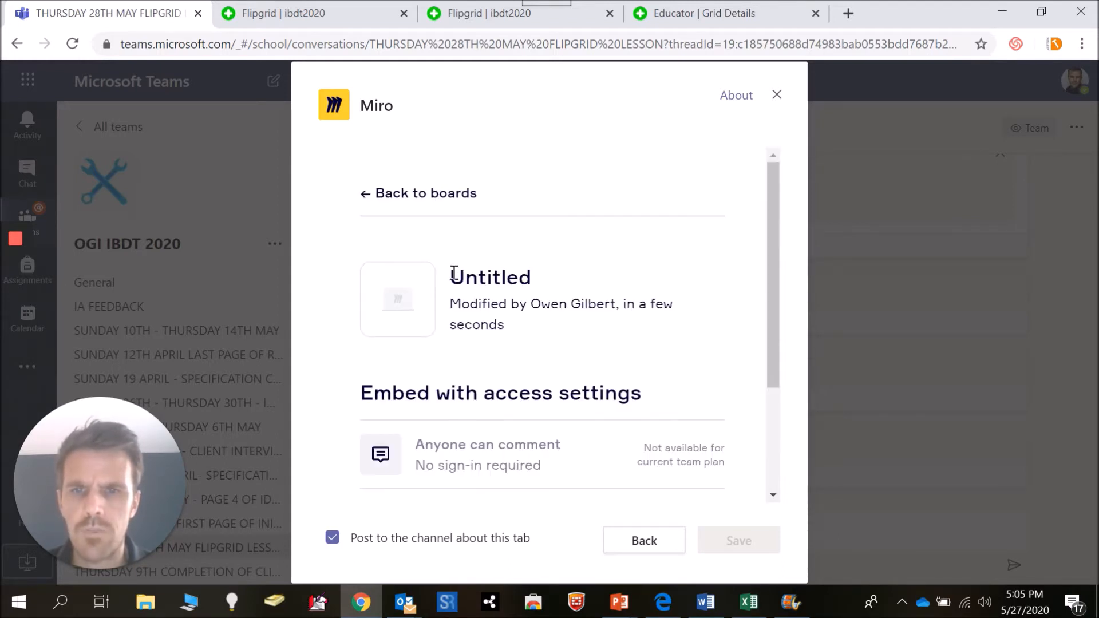
Step: Rename the untitled board as "Miro test for video"
left_click_drag(548, 277, 448, 277)
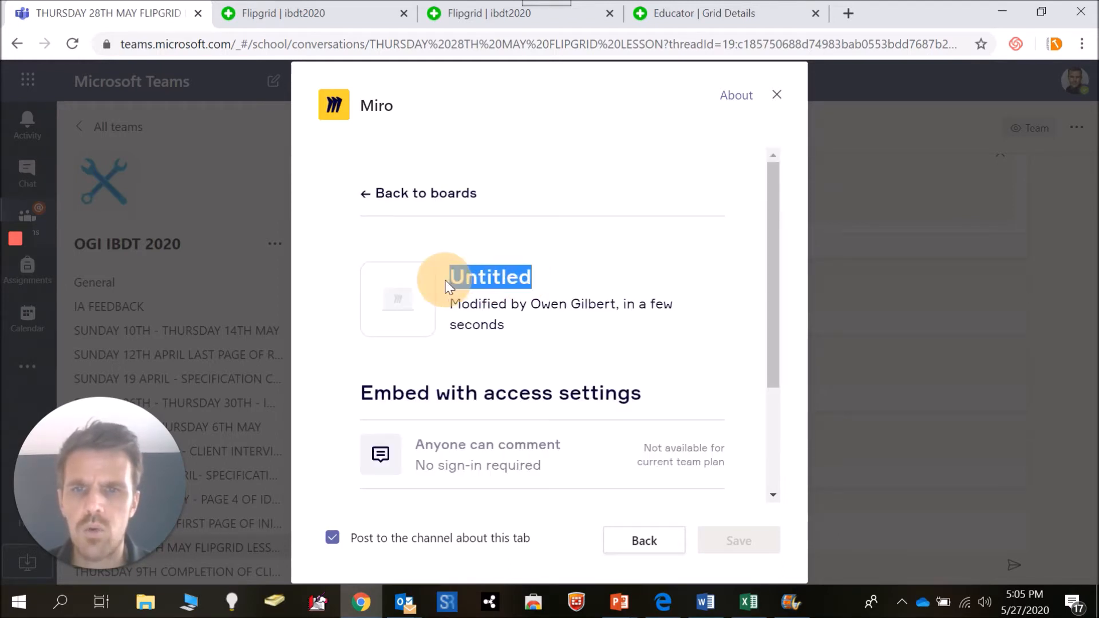
left_click(488, 277)
left_click_drag(532, 277, 469, 282)
key("BackSpace")
key("BackSpace")
type("Miro te")
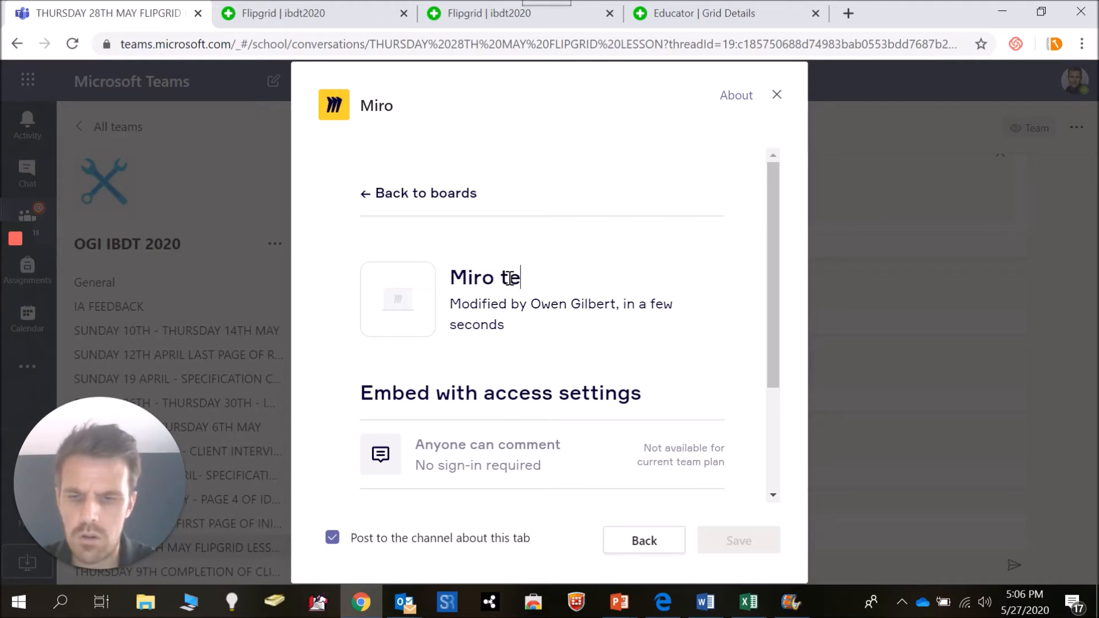
type("st for video")
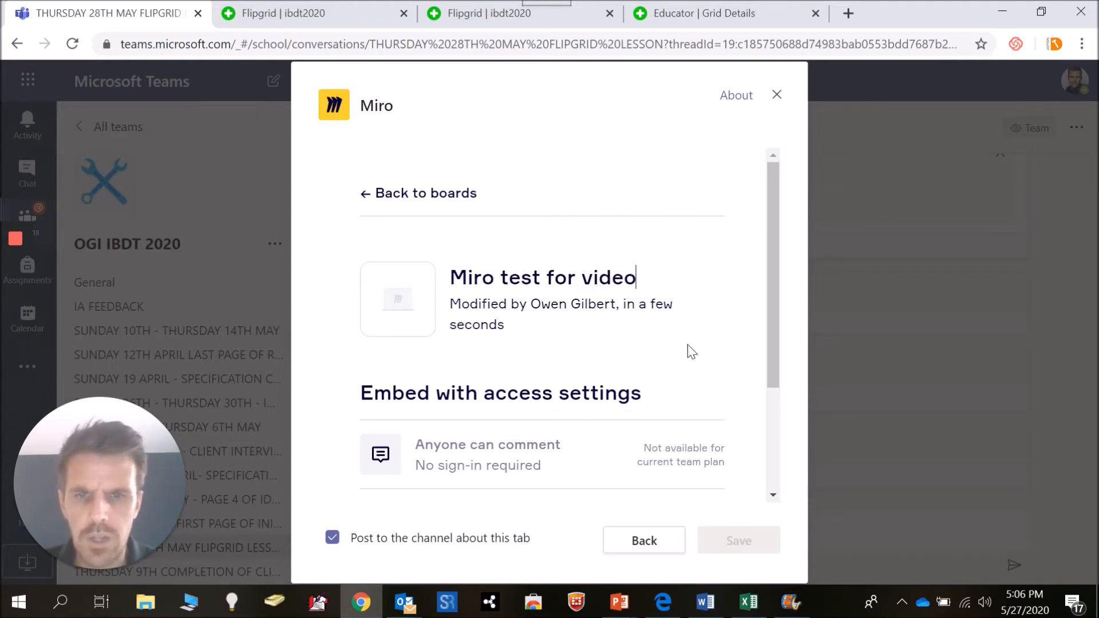
Step: Embed the board with the "Anyone can view" access setting and save it as a channel tab
left_click_drag(770, 322, 751, 441)
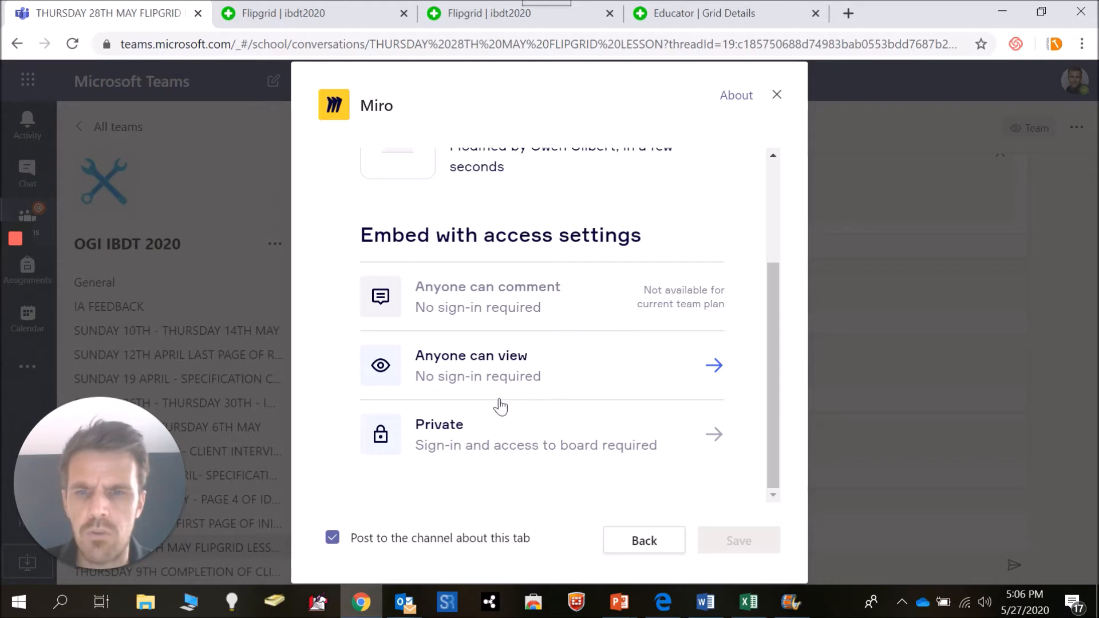
left_click(522, 372)
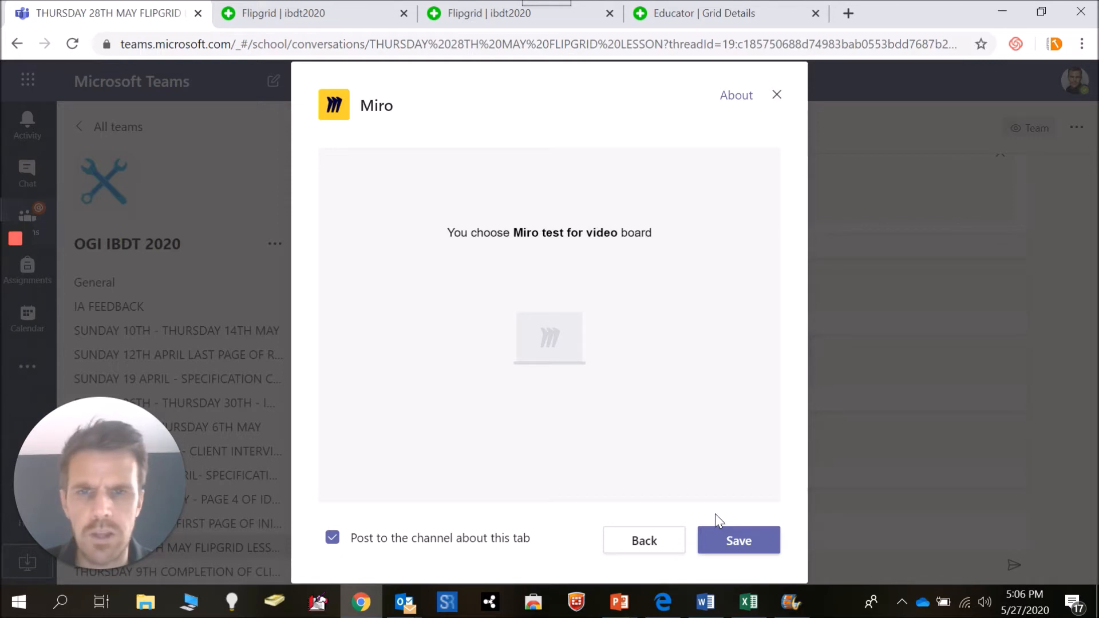
left_click(722, 536)
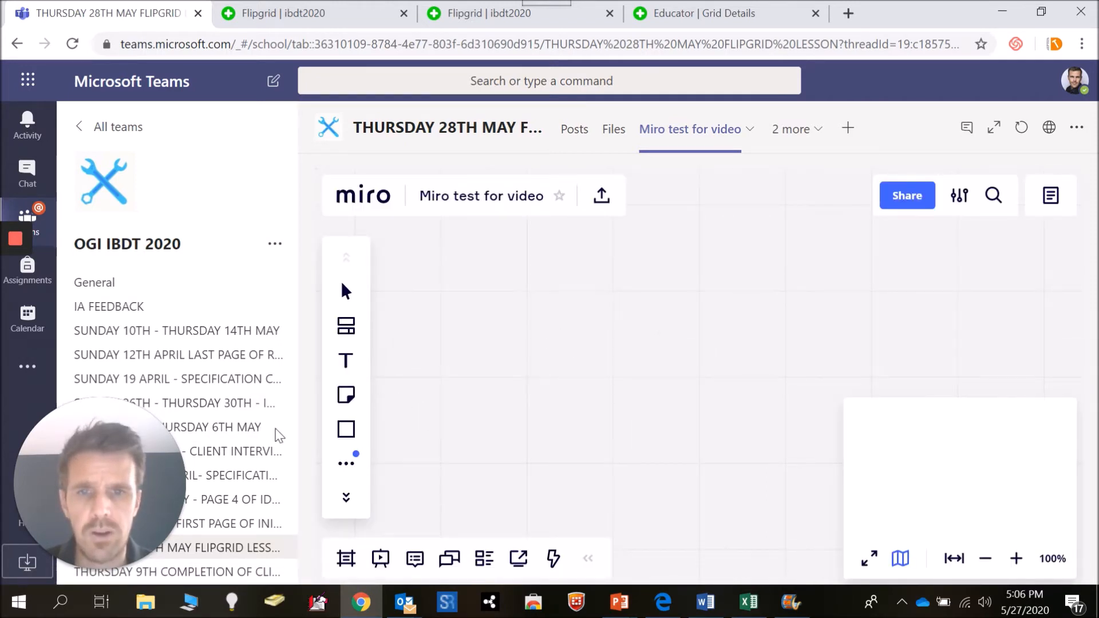
Step: Return to the THURSDAY 28TH MAY FLIPGRID LESSON channel's posts and open the Miro test for video board from its announcement
left_click_drag(142, 411, 133, 34)
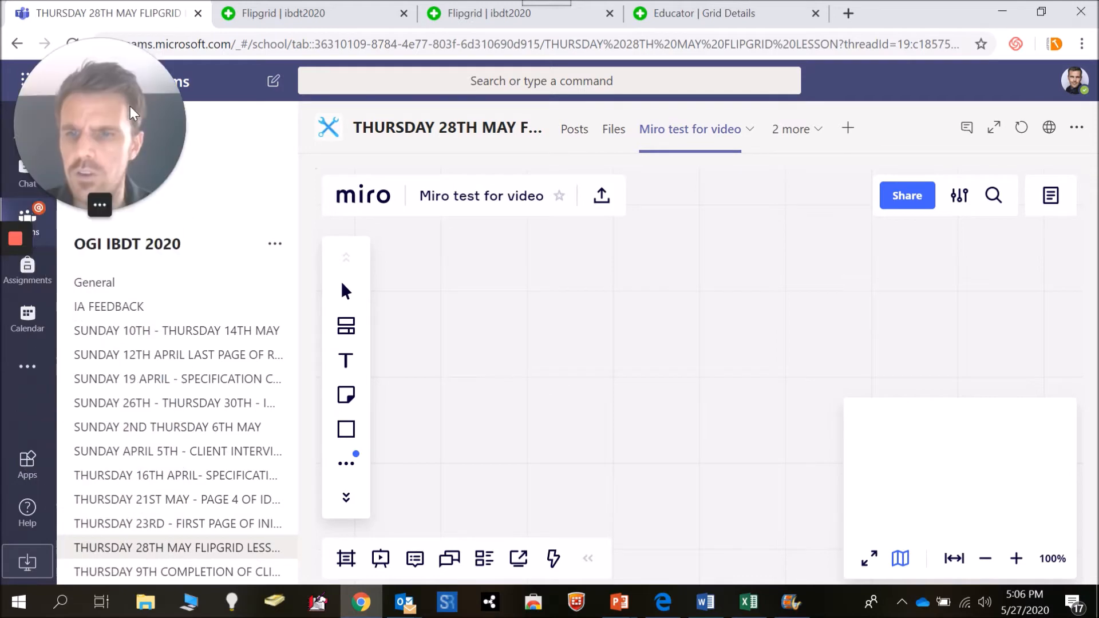
left_click(159, 548)
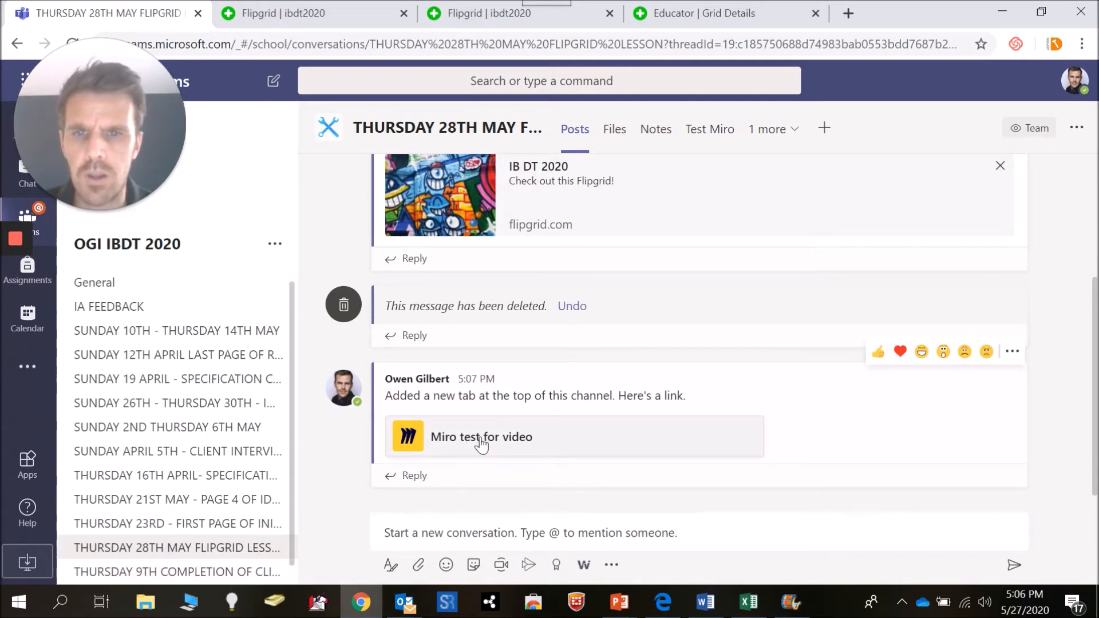
left_click(479, 439)
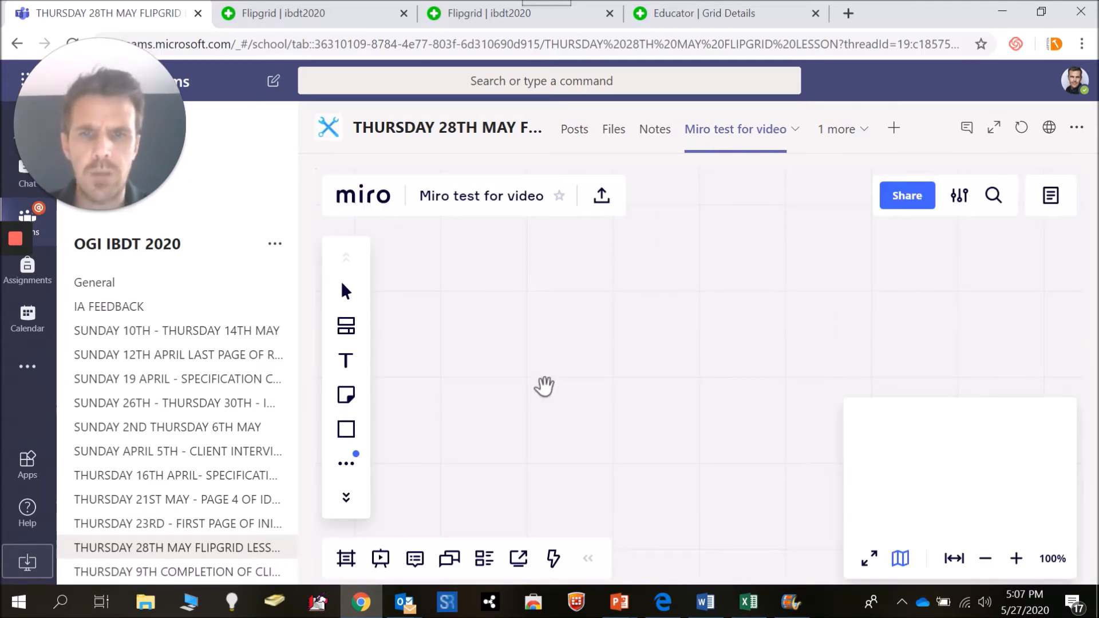
Step: Look around the empty board canvas and zoom out to 50%
left_click_drag(801, 338, 466, 357)
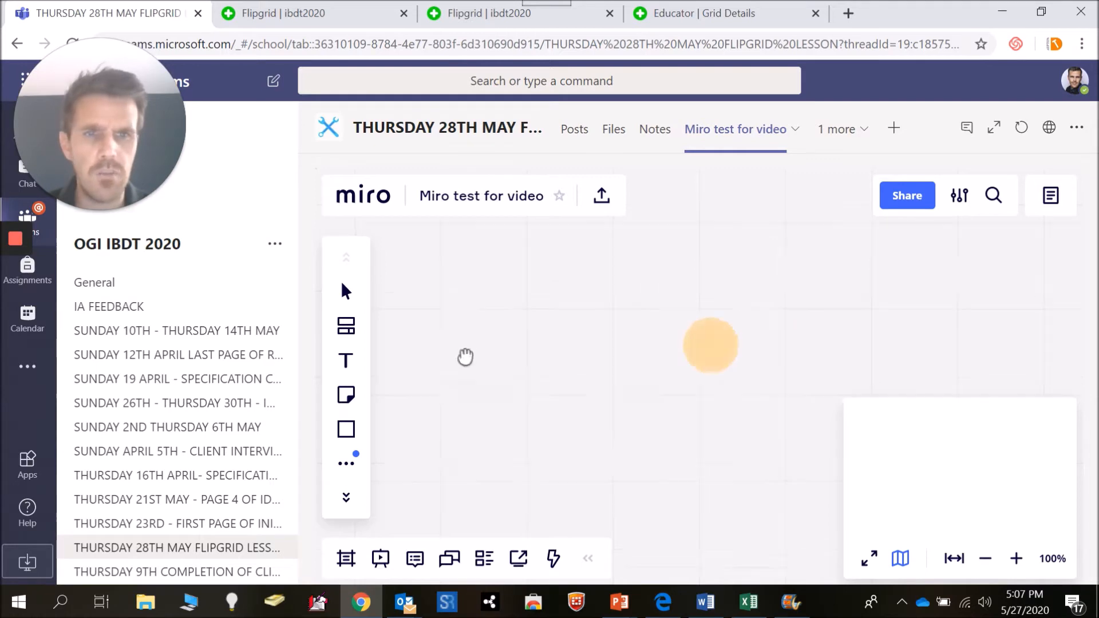
left_click_drag(785, 330, 459, 319)
left_click_drag(881, 377, 723, 240)
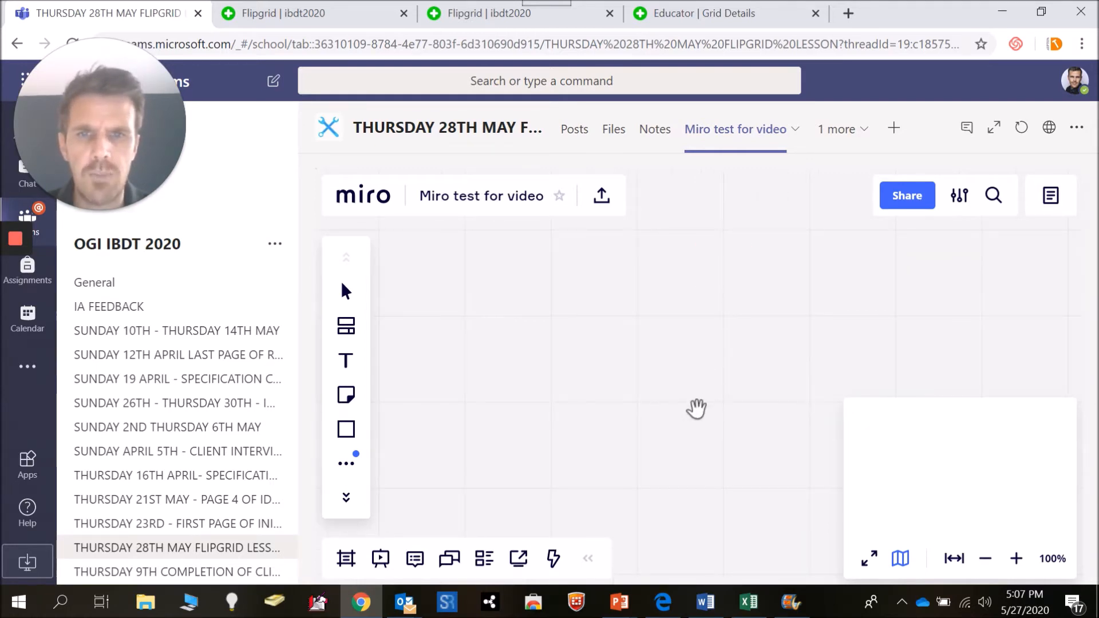
left_click_drag(697, 409, 453, 405)
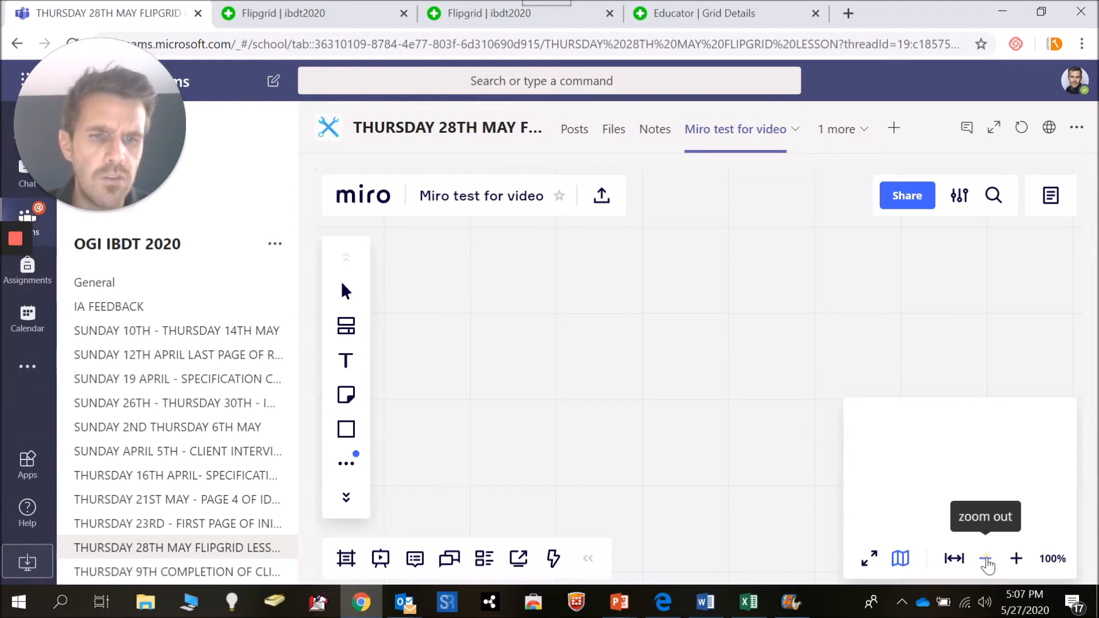
left_click(985, 560)
left_click(1023, 557)
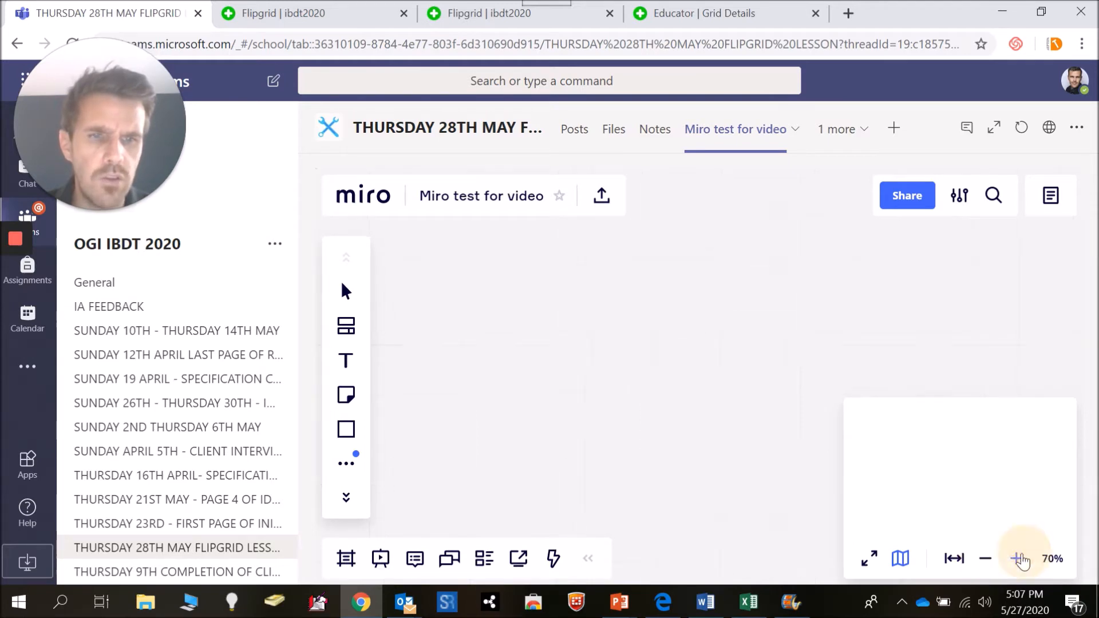
left_click(984, 559)
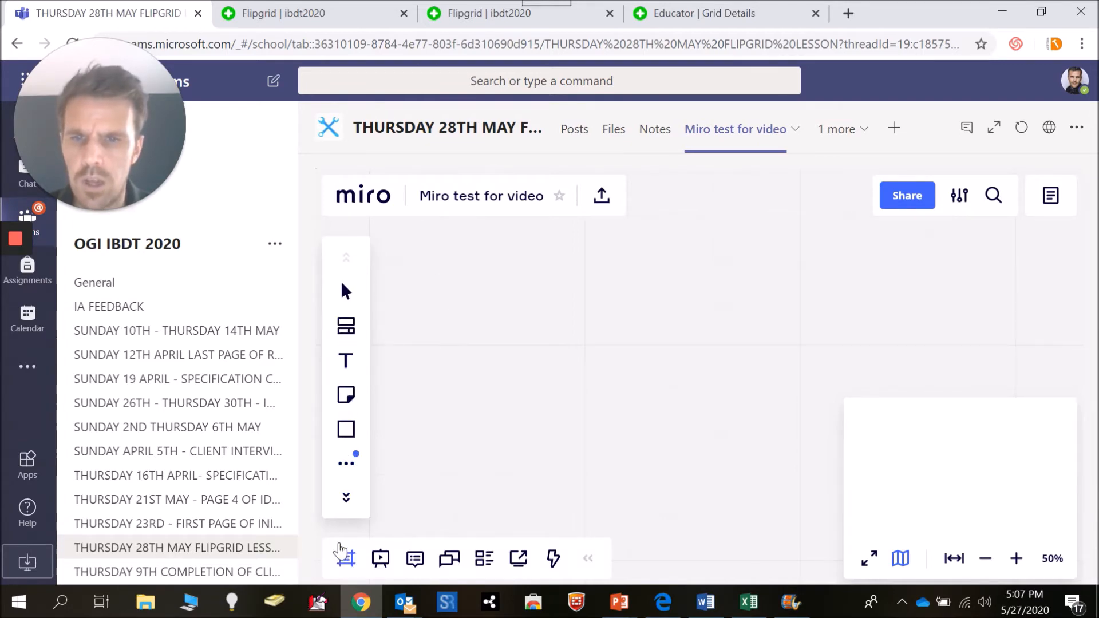
Step: Browse the board's template library and add the Mind Map template to the canvas
left_click(346, 327)
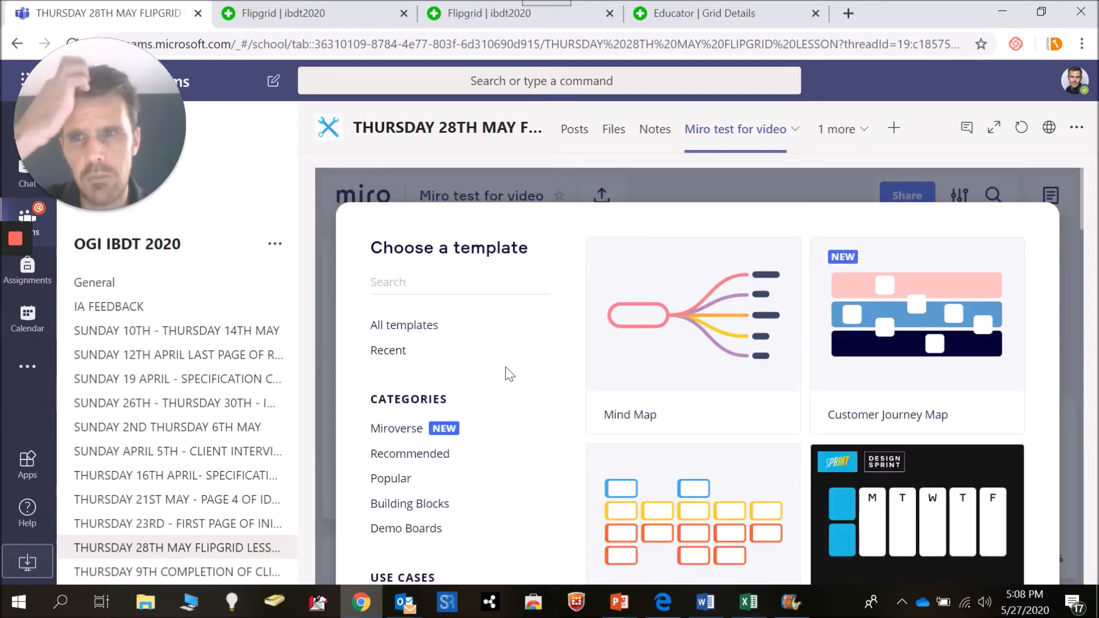
mouse_move(745, 349)
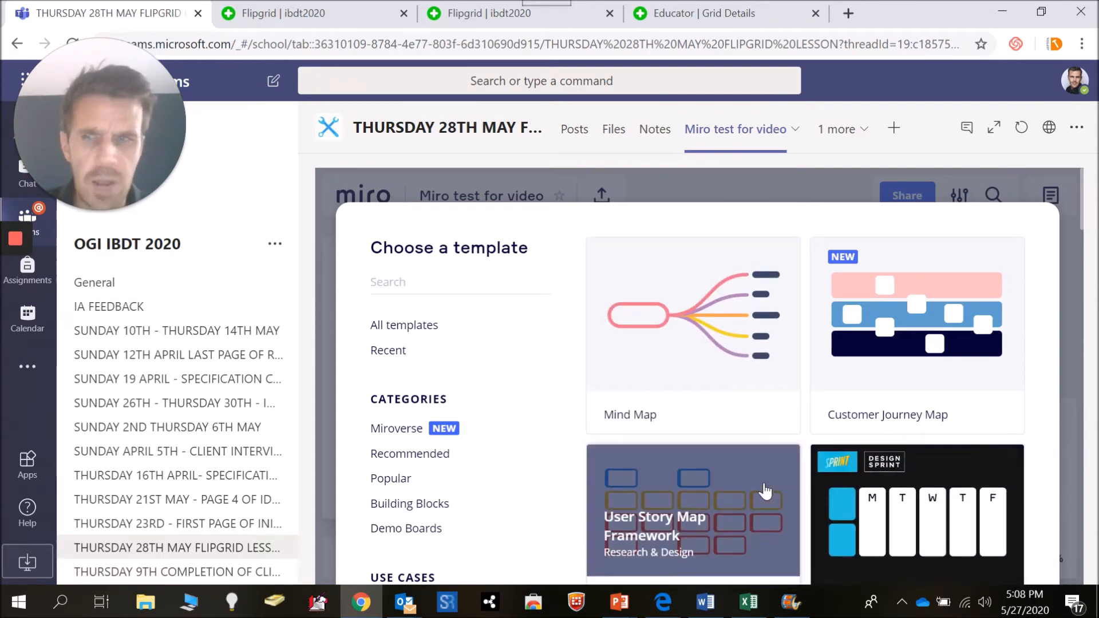
scroll(769, 498, "down", 5)
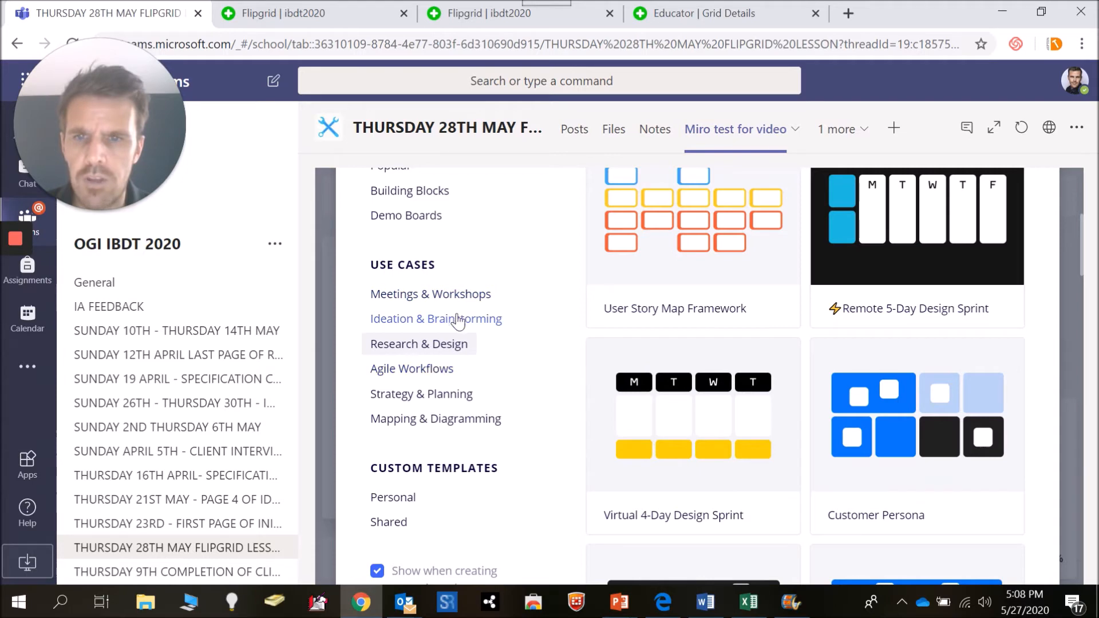
scroll(454, 323, "up", 2)
scroll(454, 328, "up", 3)
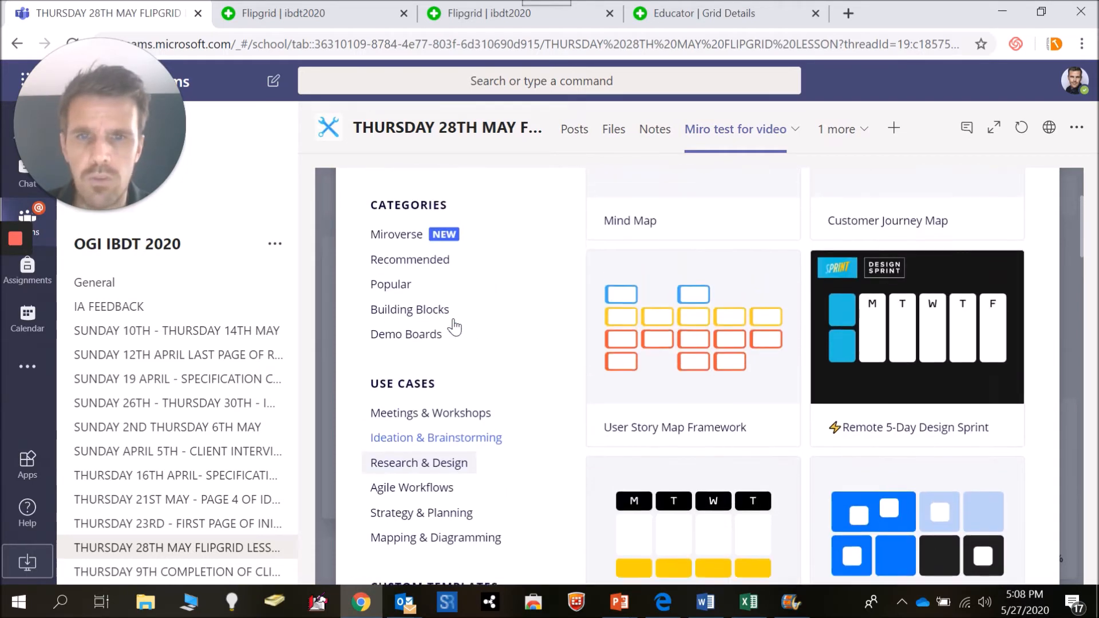
scroll(454, 327, "down", 2)
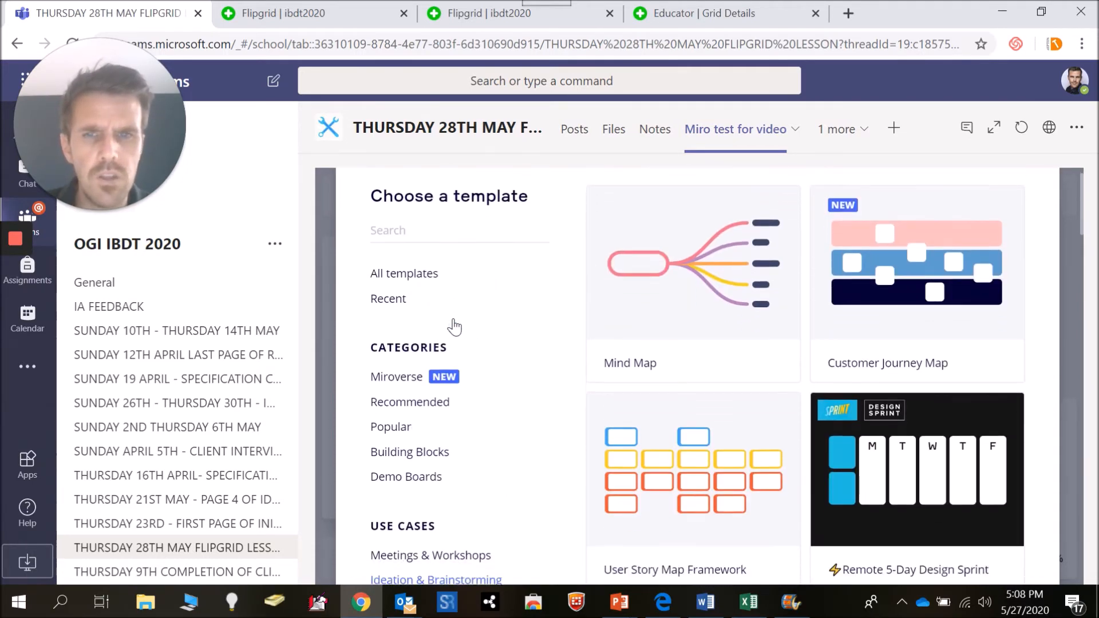
scroll(454, 328, "down", 7)
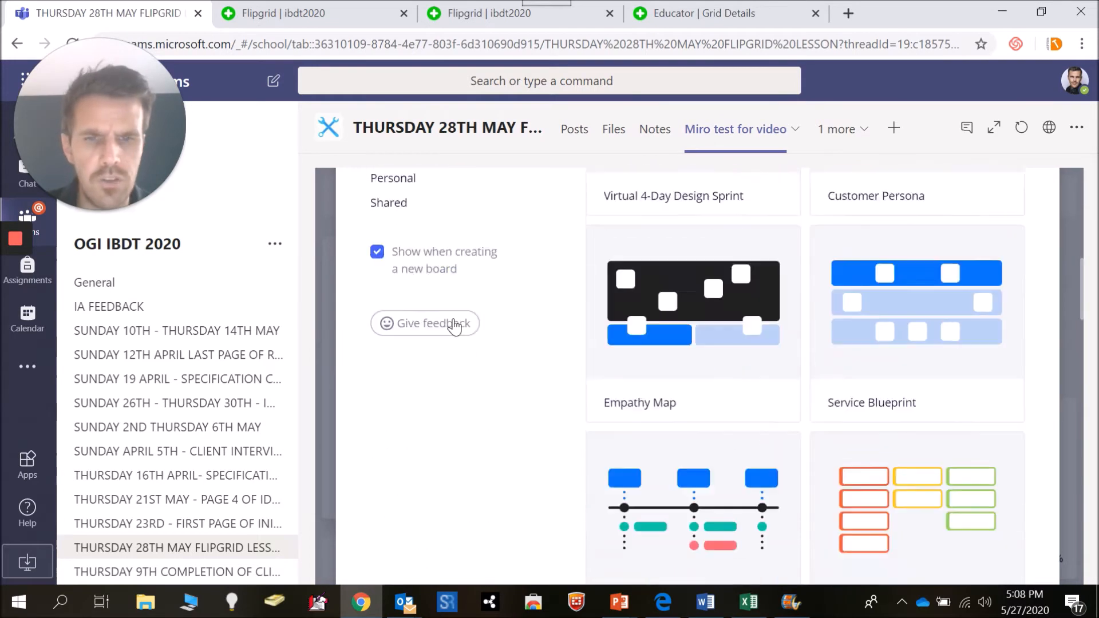
scroll(453, 328, "up", 9)
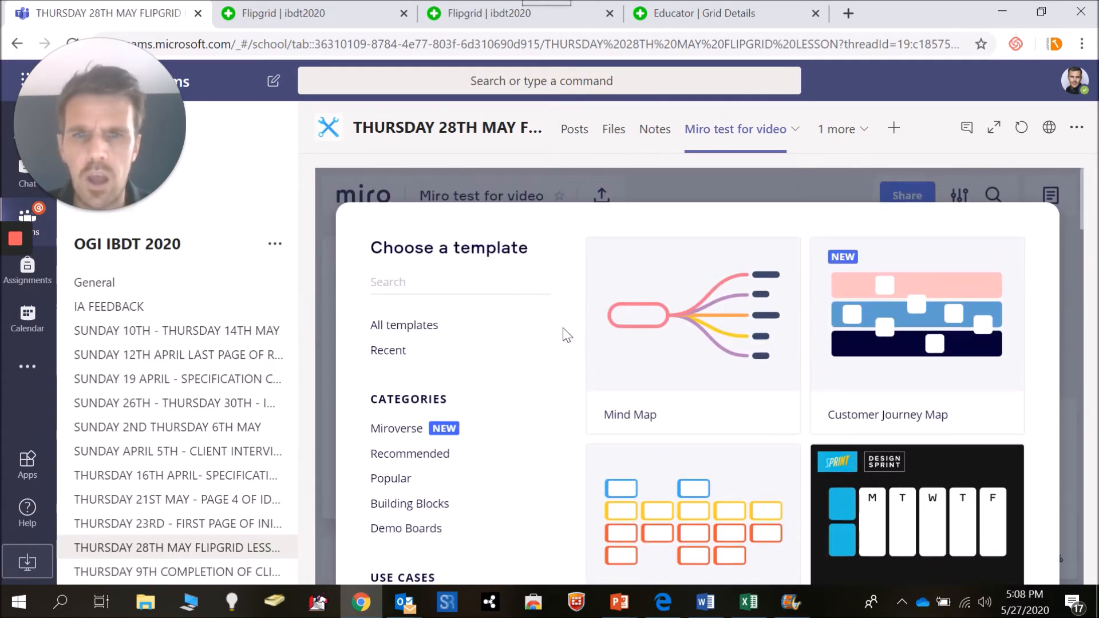
mouse_move(643, 358)
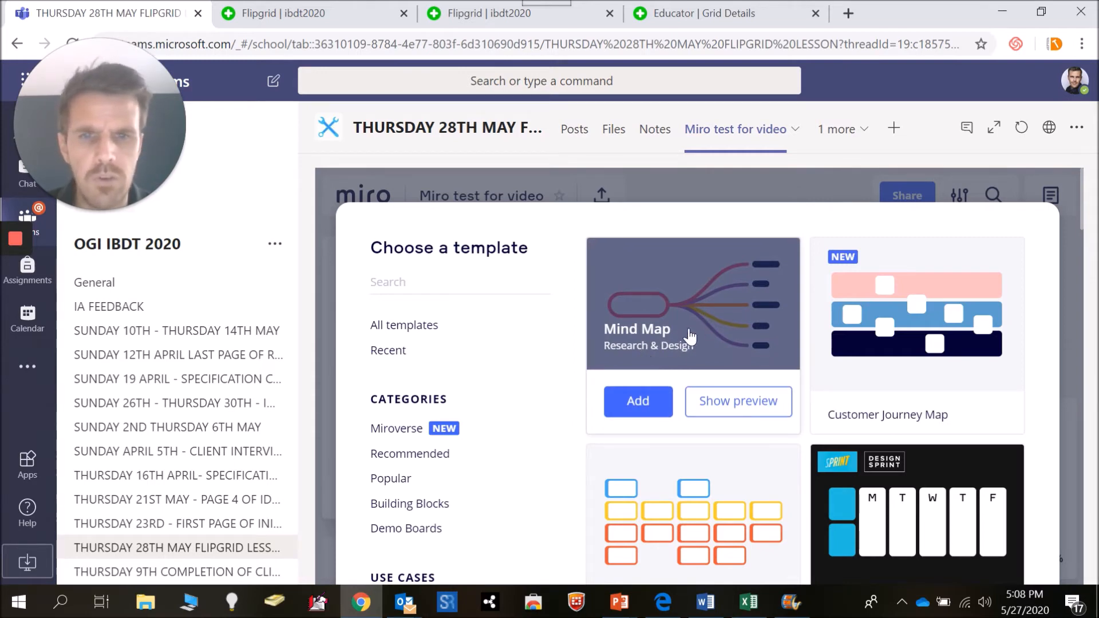
left_click(667, 400)
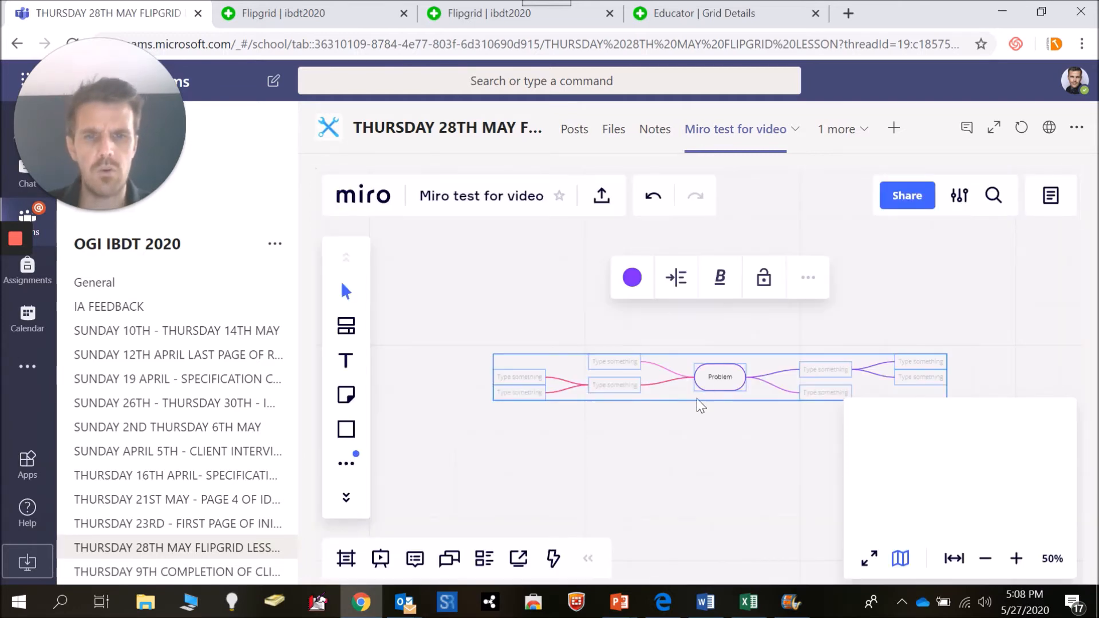
Step: Change the mind map's central topic text to "Flat pack furniture"
left_click(718, 379)
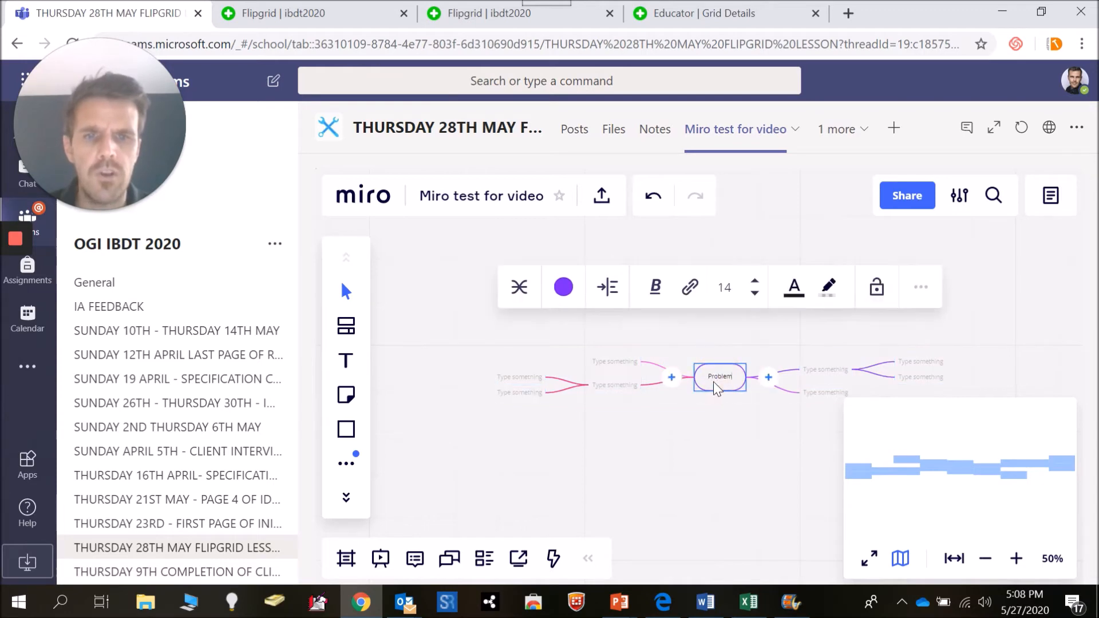
left_click(723, 379)
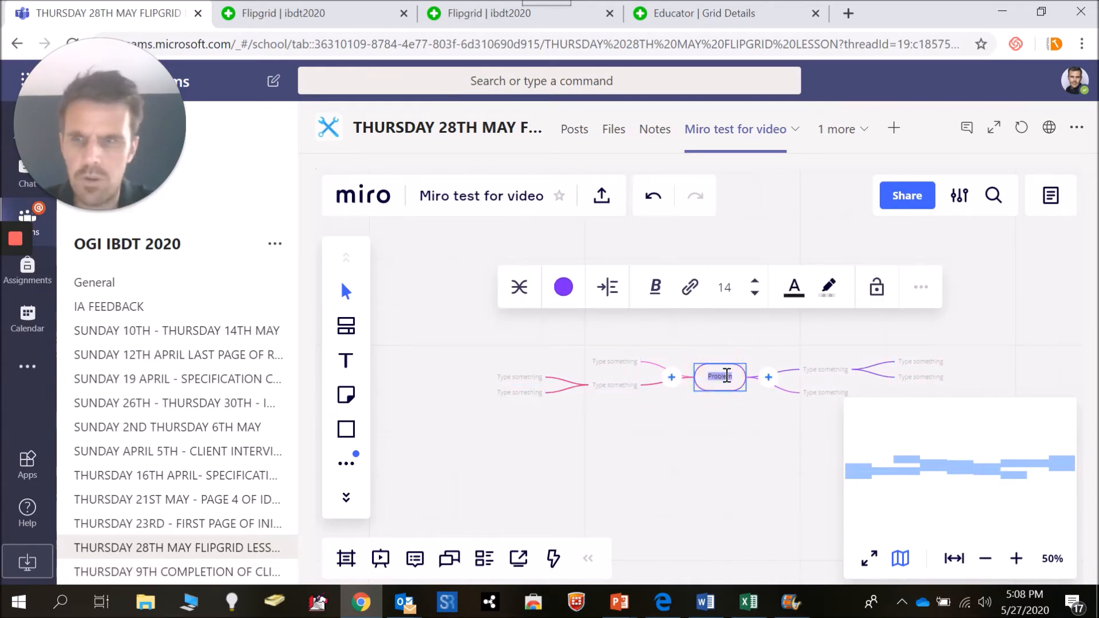
type("Flat")
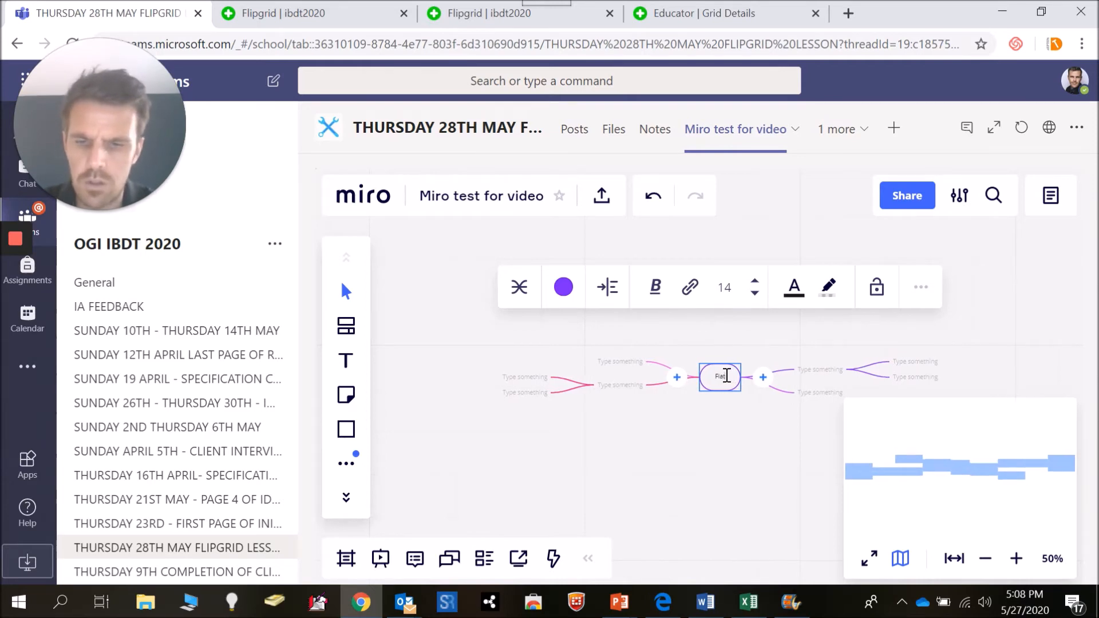
type(" pack furniture")
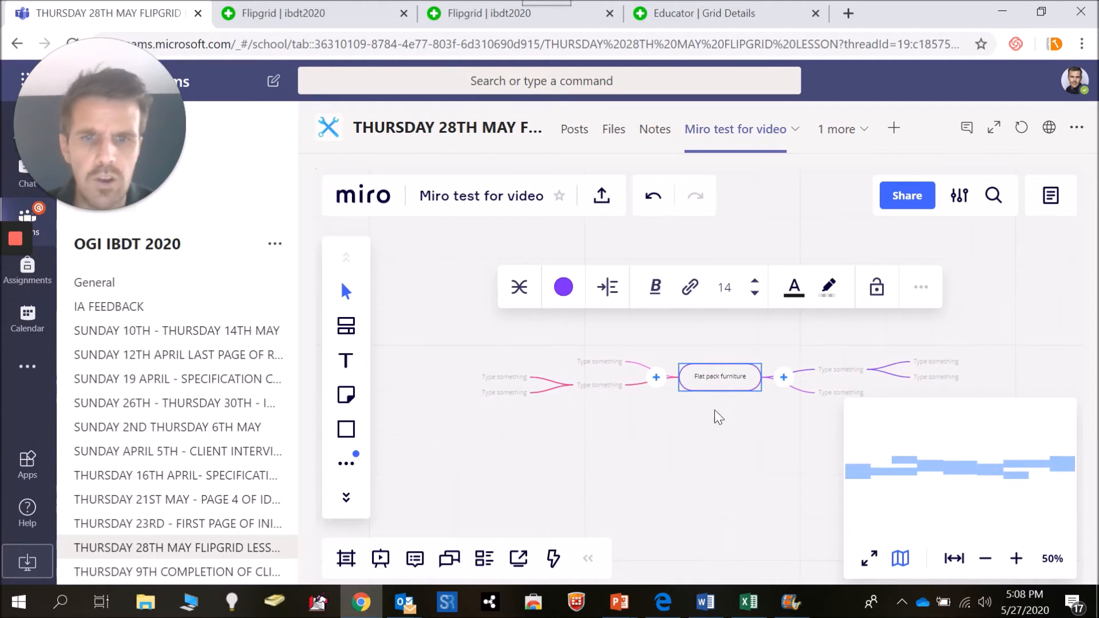
Step: Move the mind map's pink upper-left branch up and away from the central topic and add two child nodes to it
left_click(611, 364)
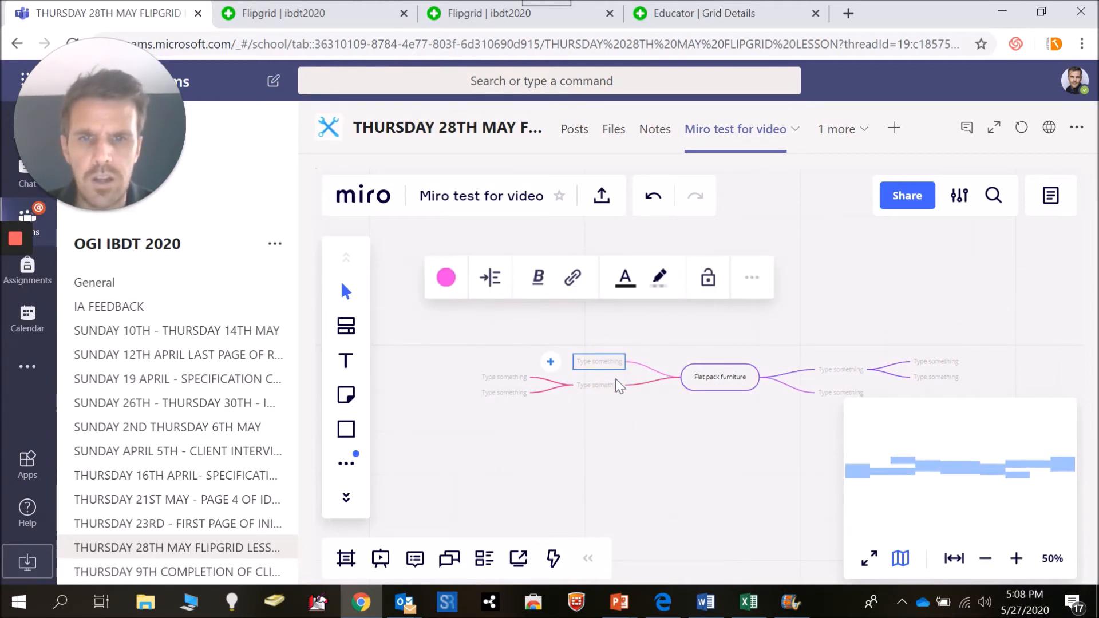
left_click_drag(604, 353, 568, 300)
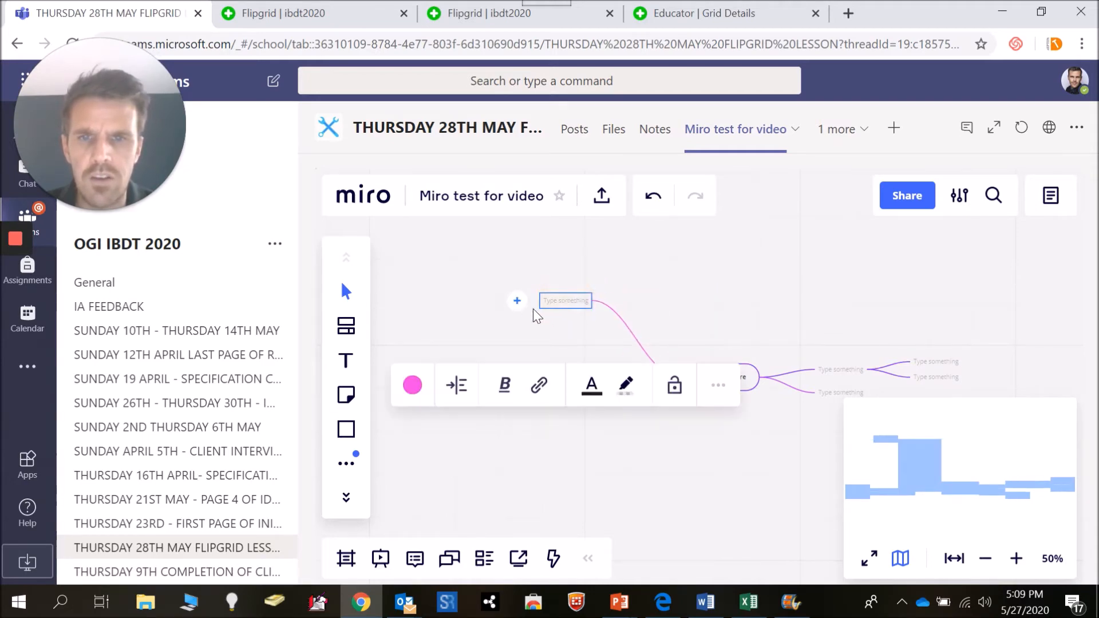
left_click(517, 300)
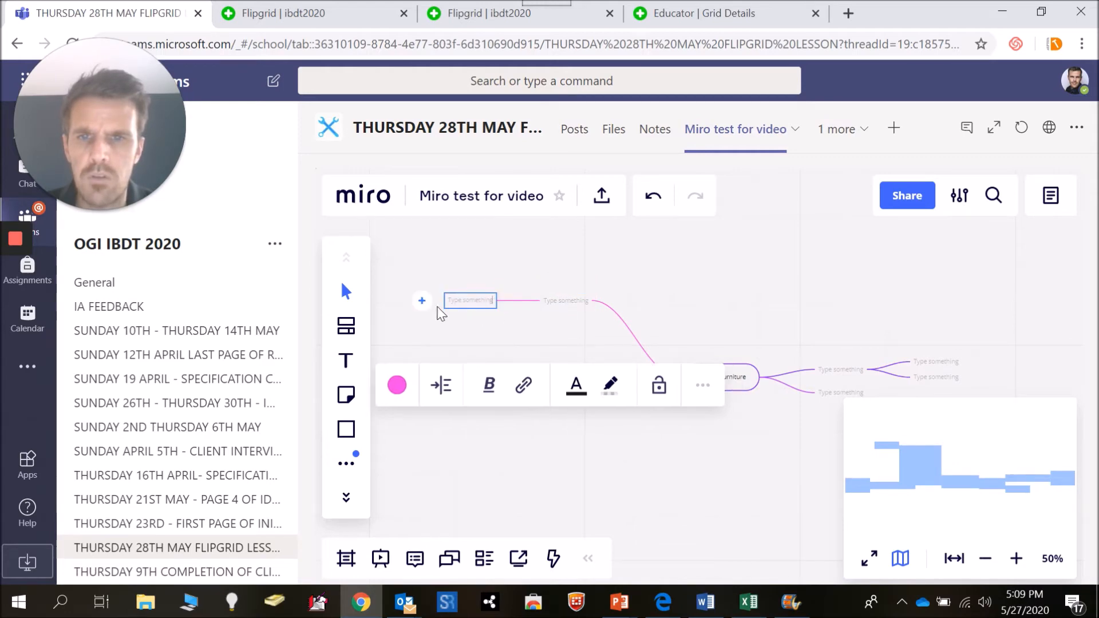
left_click(562, 302)
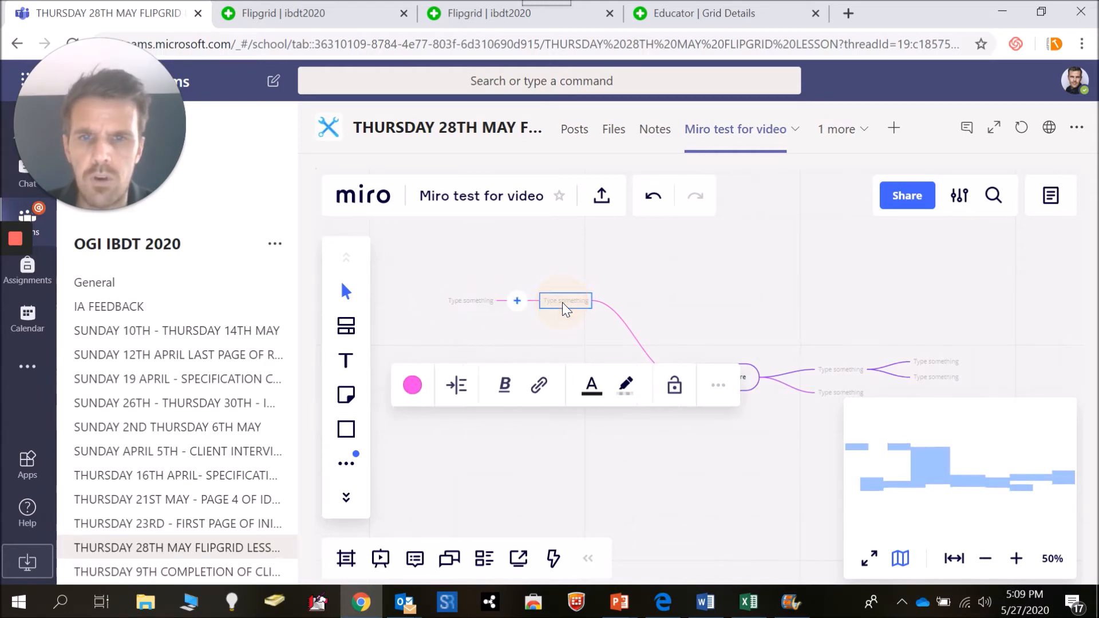
left_click(517, 300)
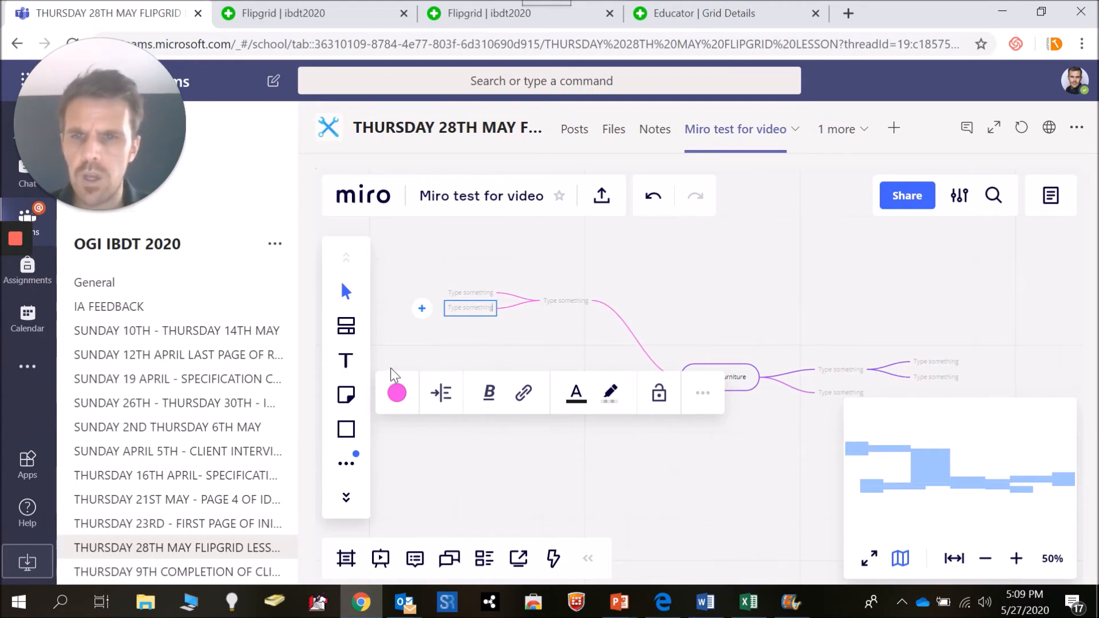
Step: Place a yellow sticky note on the board just above the Flat pack furniture topic
left_click(346, 396)
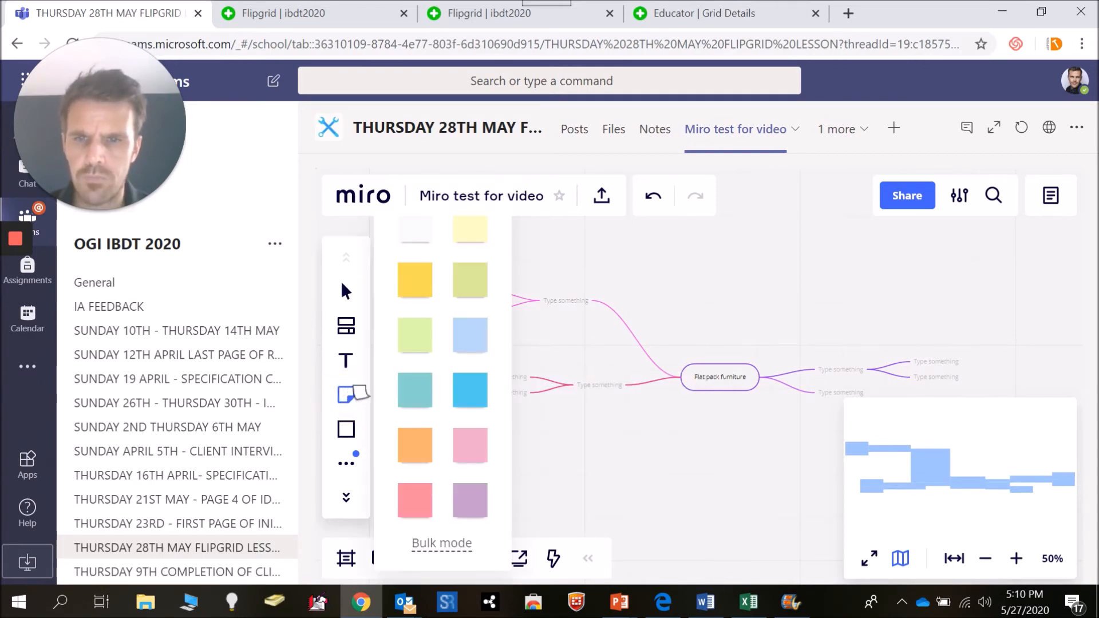
left_click(421, 289)
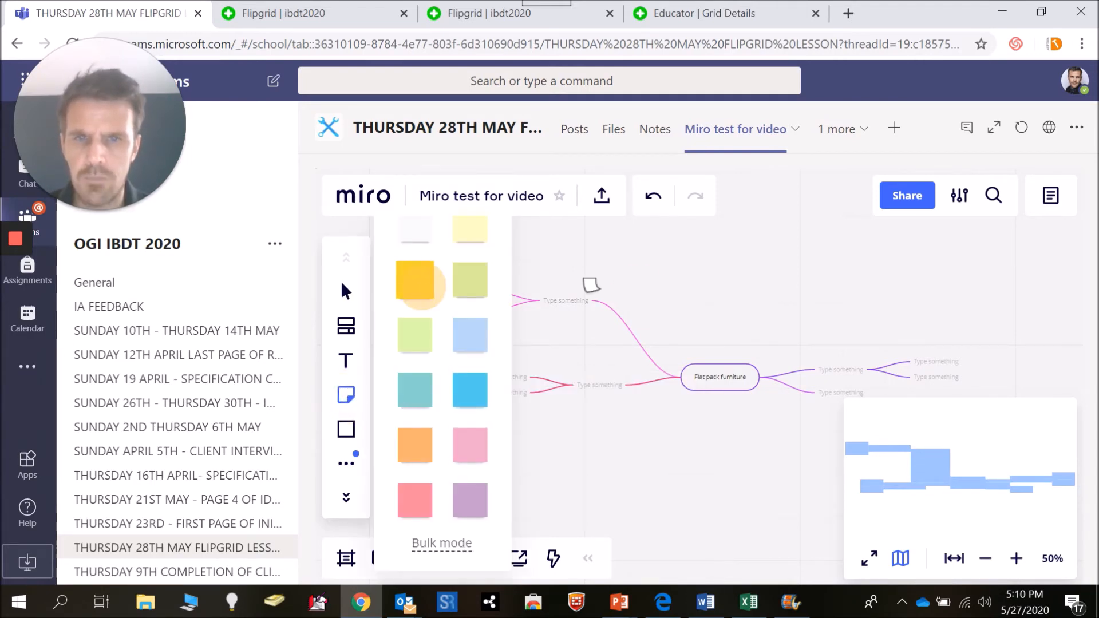
left_click(744, 289)
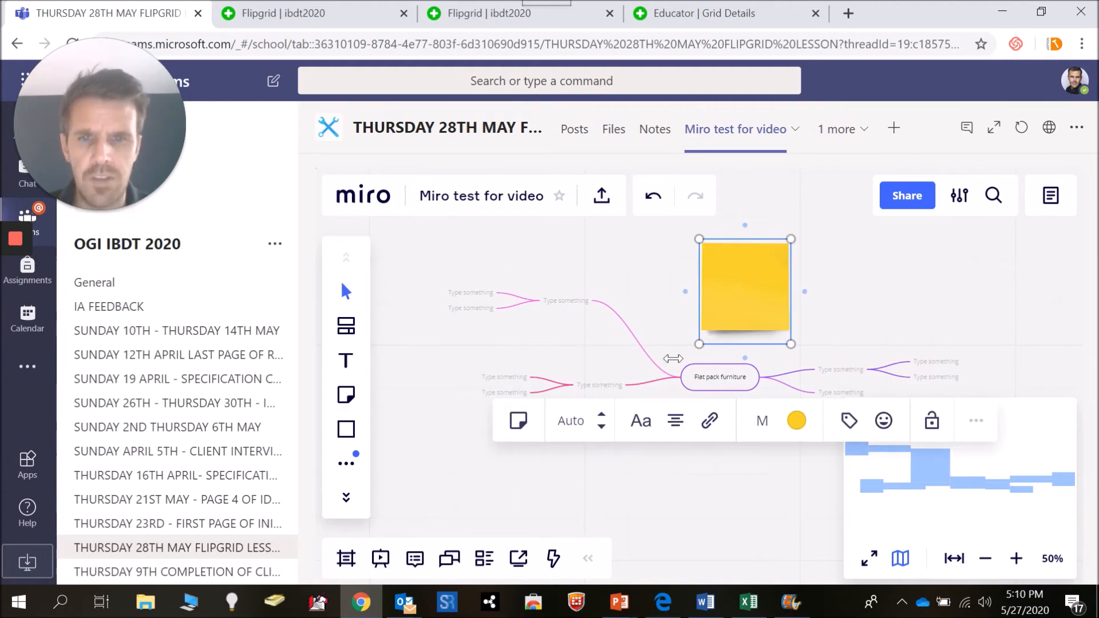
left_click(351, 465)
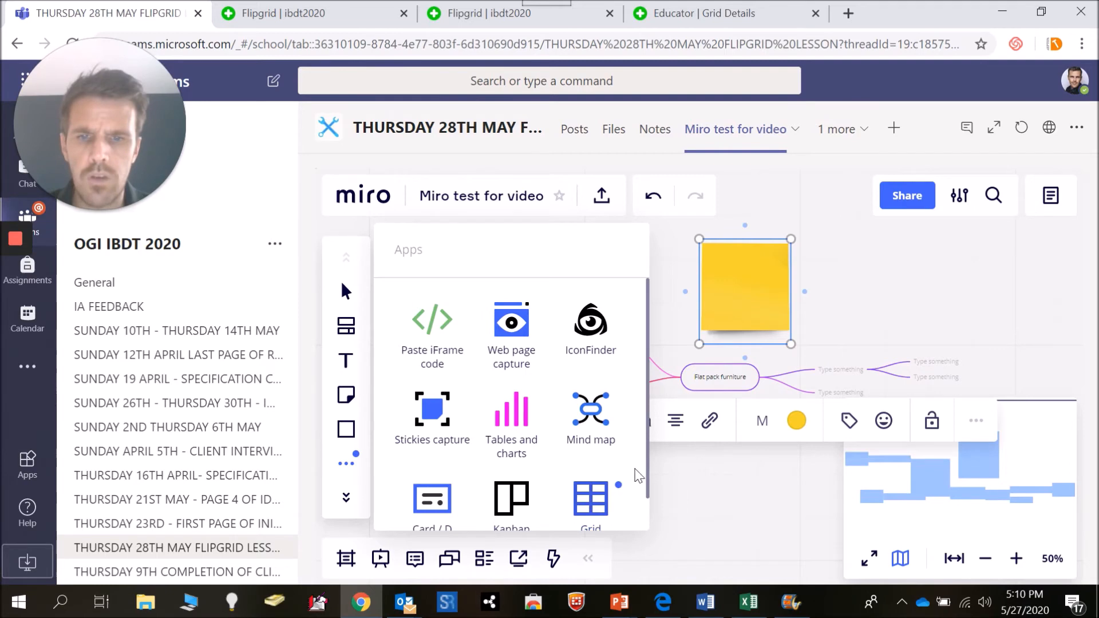
mouse_move(646, 466)
left_mouse_down()
mouse_move(648, 521)
mouse_move(653, 447)
left_mouse_up()
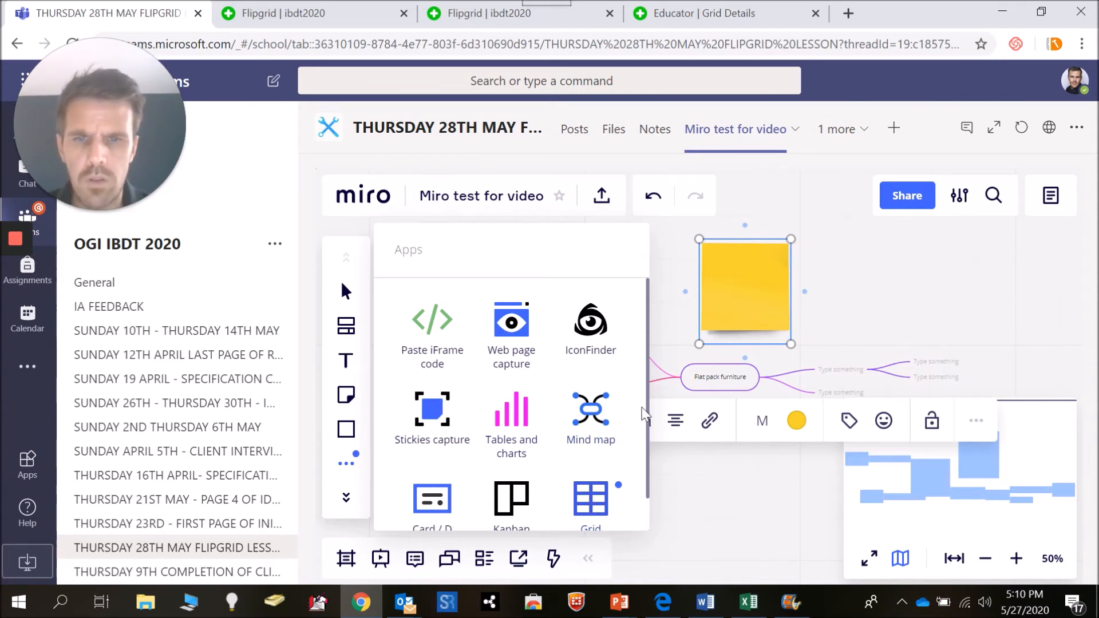
left_click_drag(649, 435, 650, 468)
left_click(701, 503)
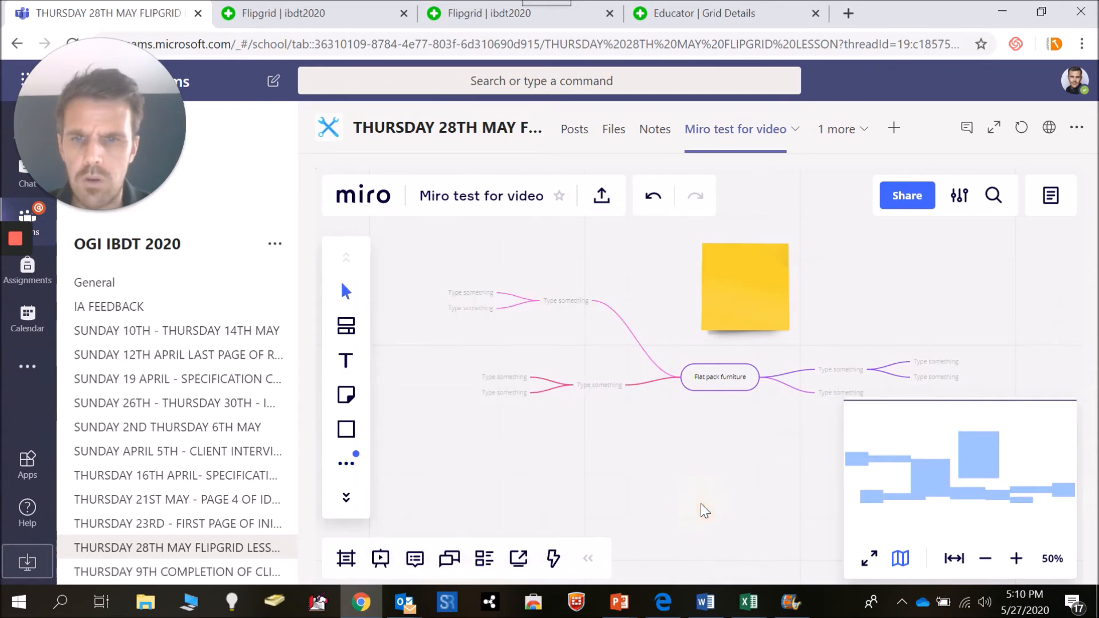
left_click(345, 428)
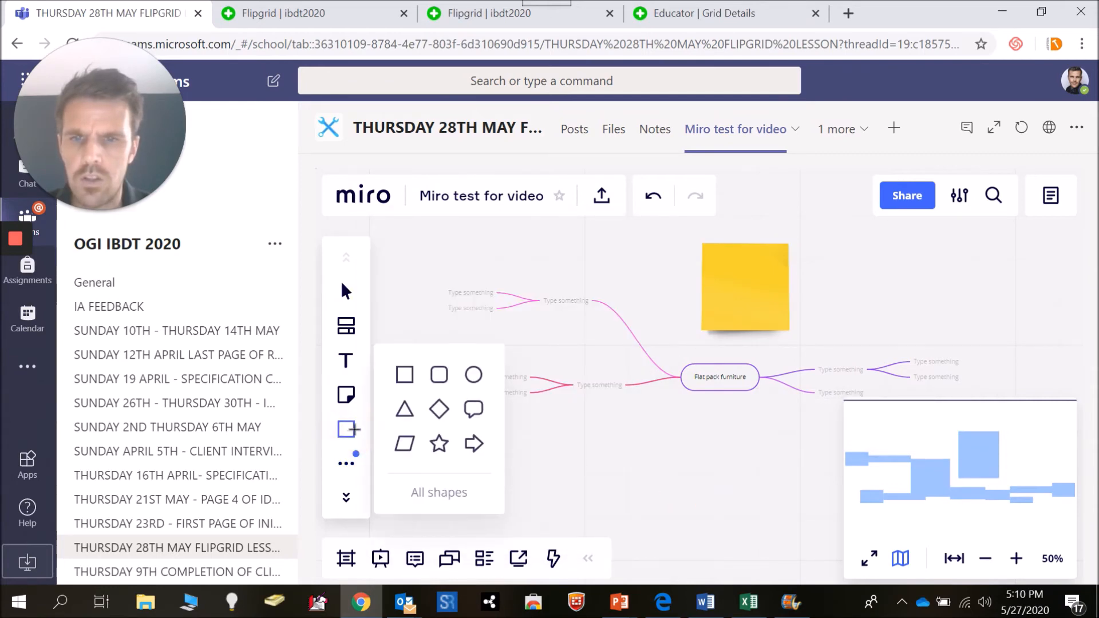
left_click(344, 465)
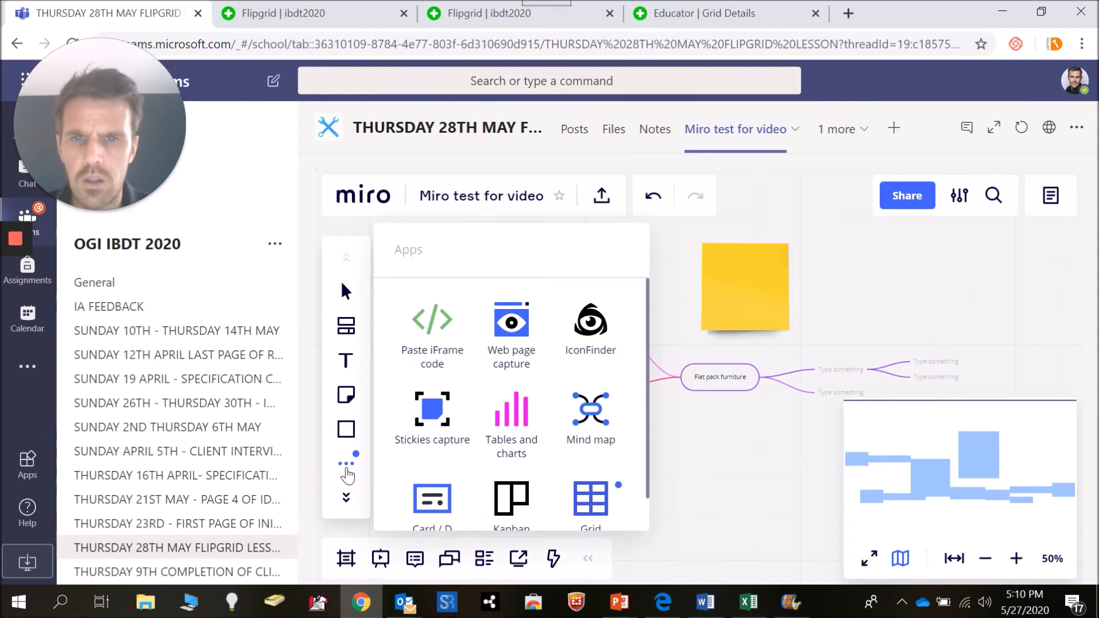
left_click(513, 370)
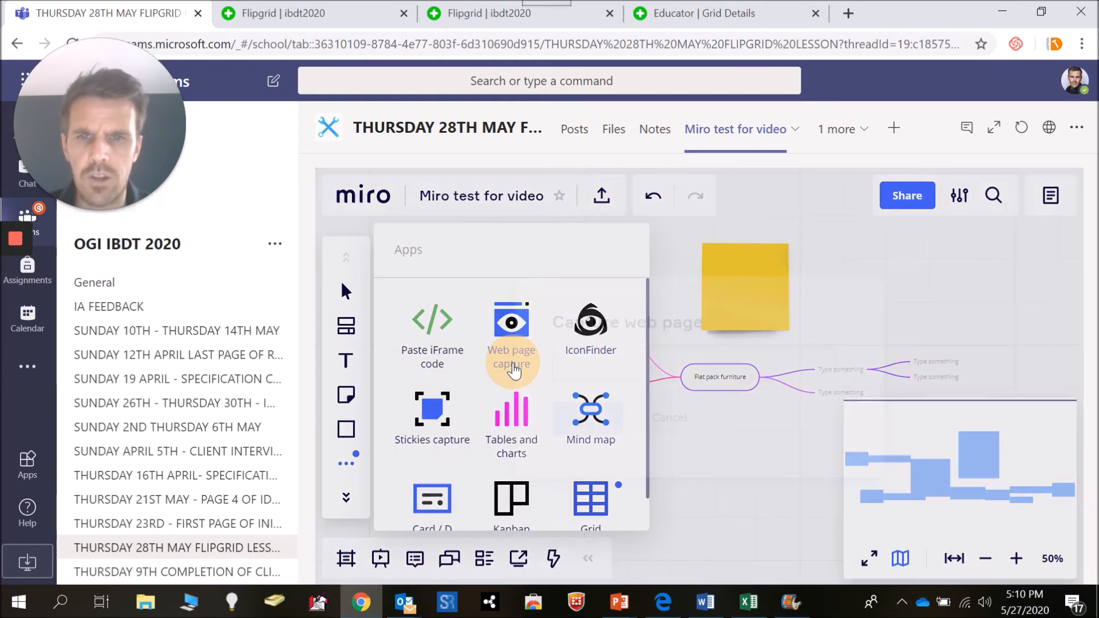
type("www")
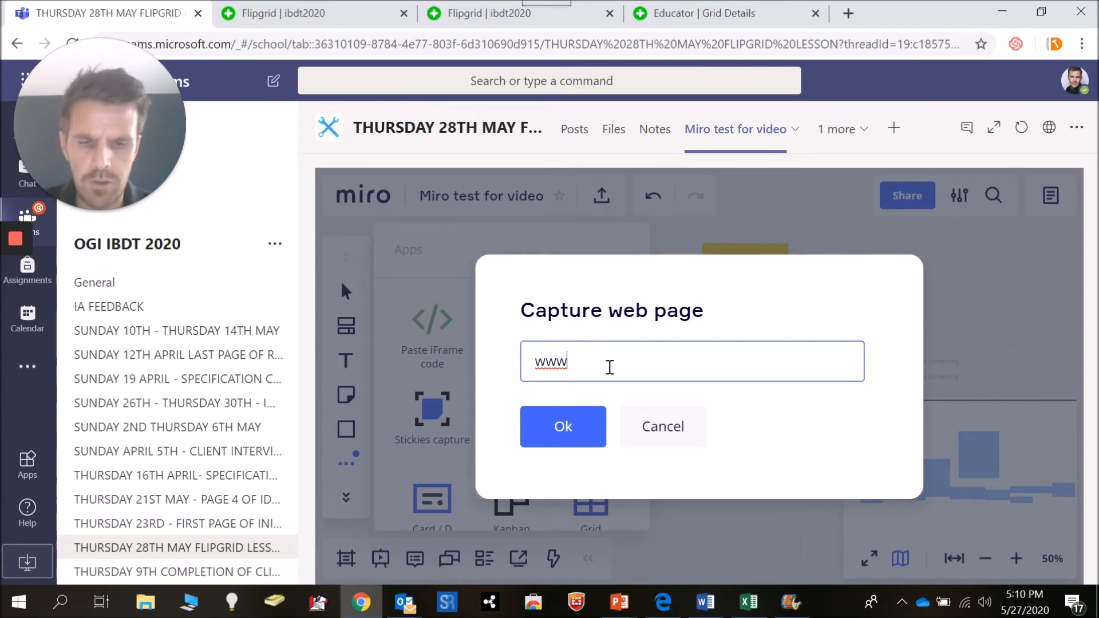
type(".rept")
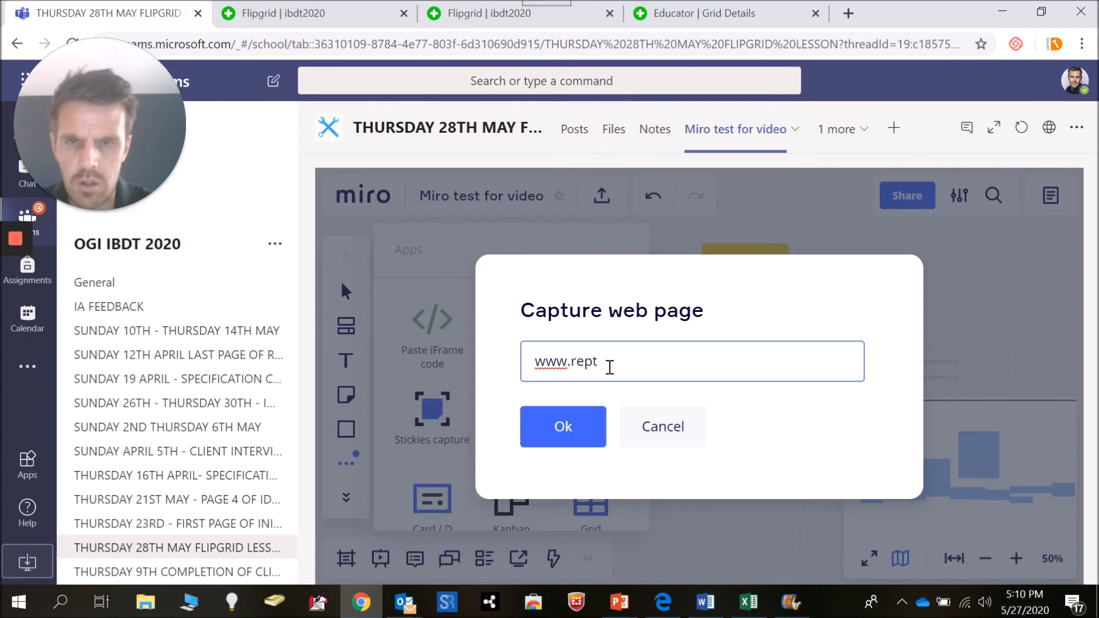
type("ondubaidt.")
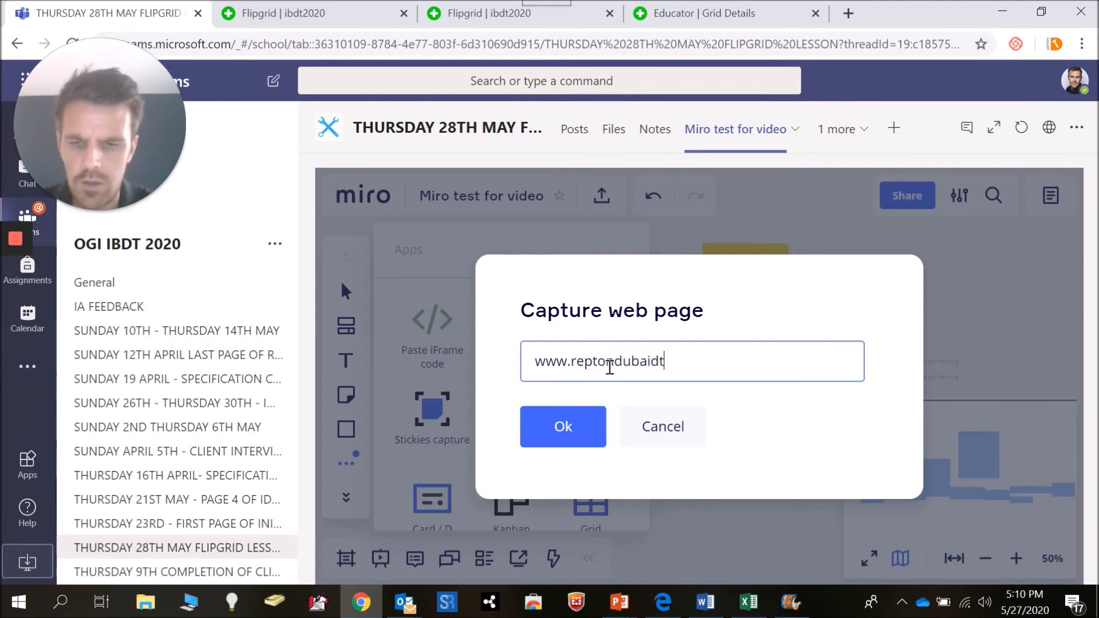
type("com")
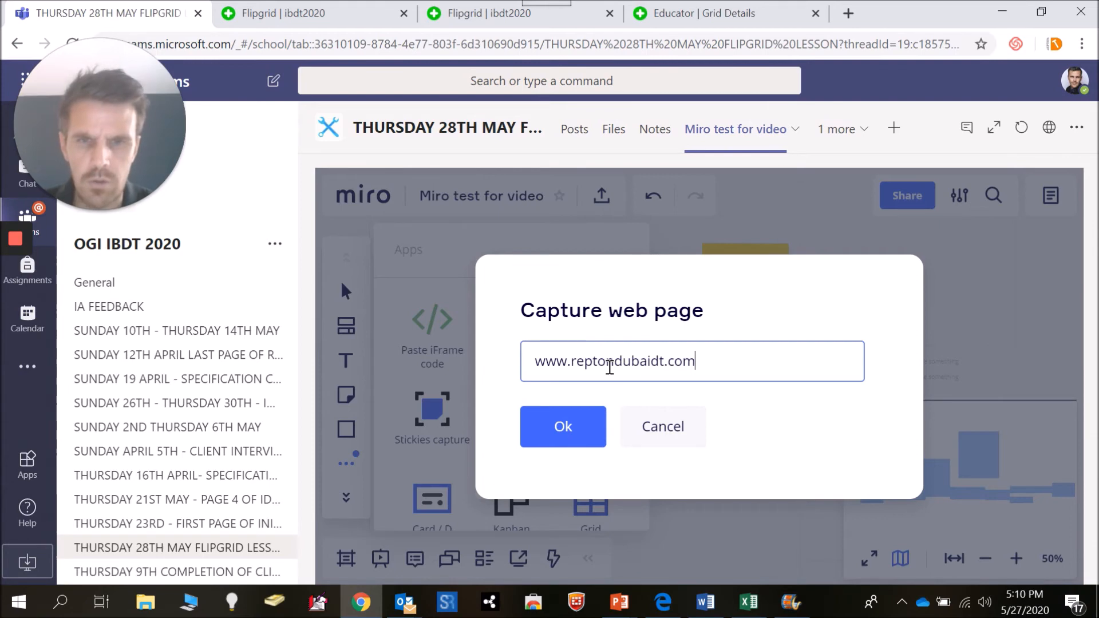
left_click(587, 428)
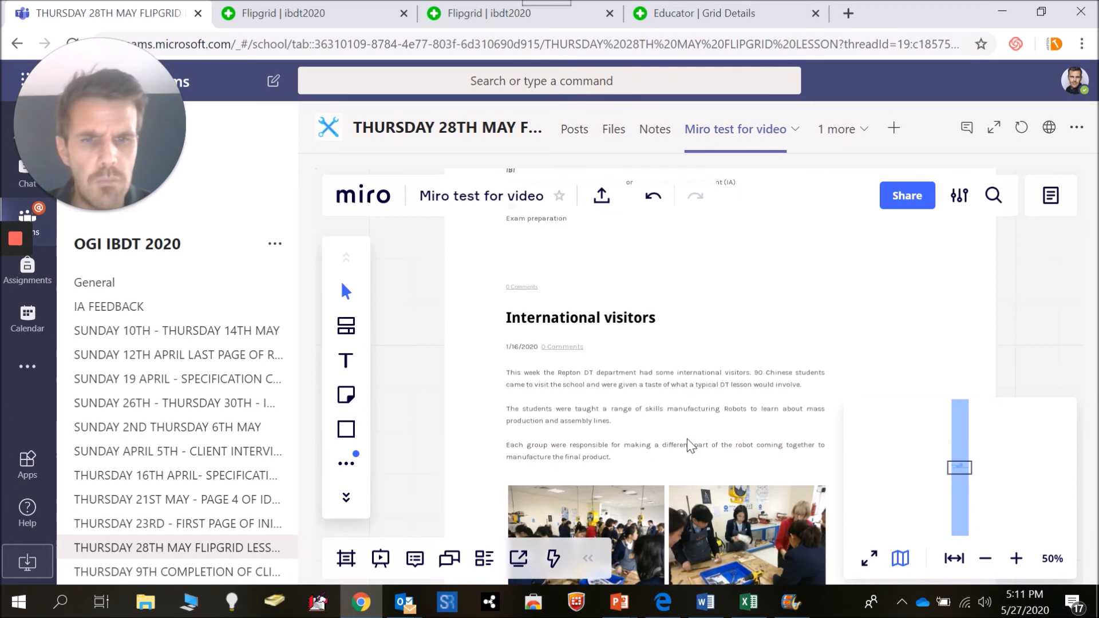
Step: Look through the captured web page on the board, from its older posts up to the newest post near the header
left_click_drag(724, 385, 668, 511)
left_click_drag(662, 309, 651, 476)
left_click_drag(642, 356, 641, 527)
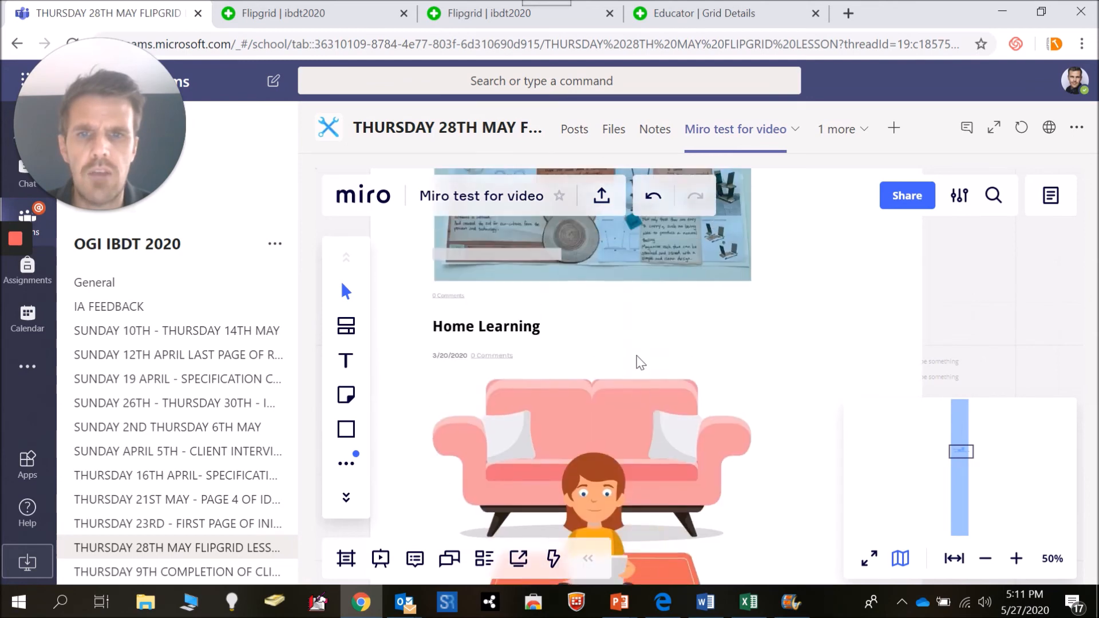
left_click_drag(637, 338, 641, 536)
left_click_drag(658, 301, 656, 490)
left_click_drag(615, 318, 658, 508)
left_click_drag(621, 292, 642, 567)
left_click_drag(637, 343, 599, 493)
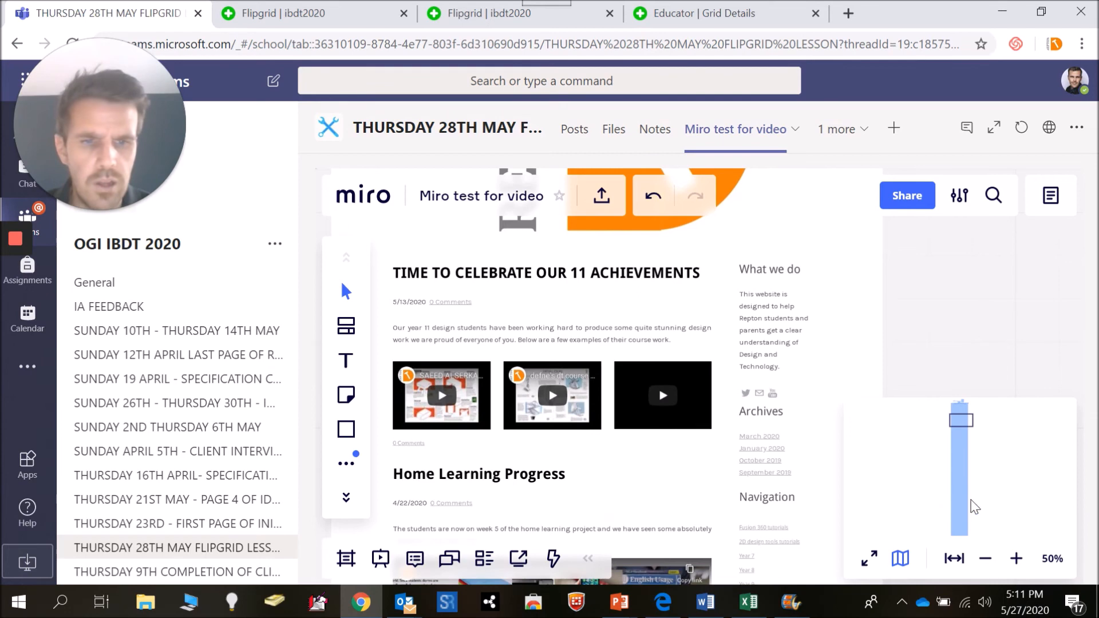
Step: Move the captured web page from below the mind map to the empty area left of it
left_click(985, 559)
left_click(986, 559)
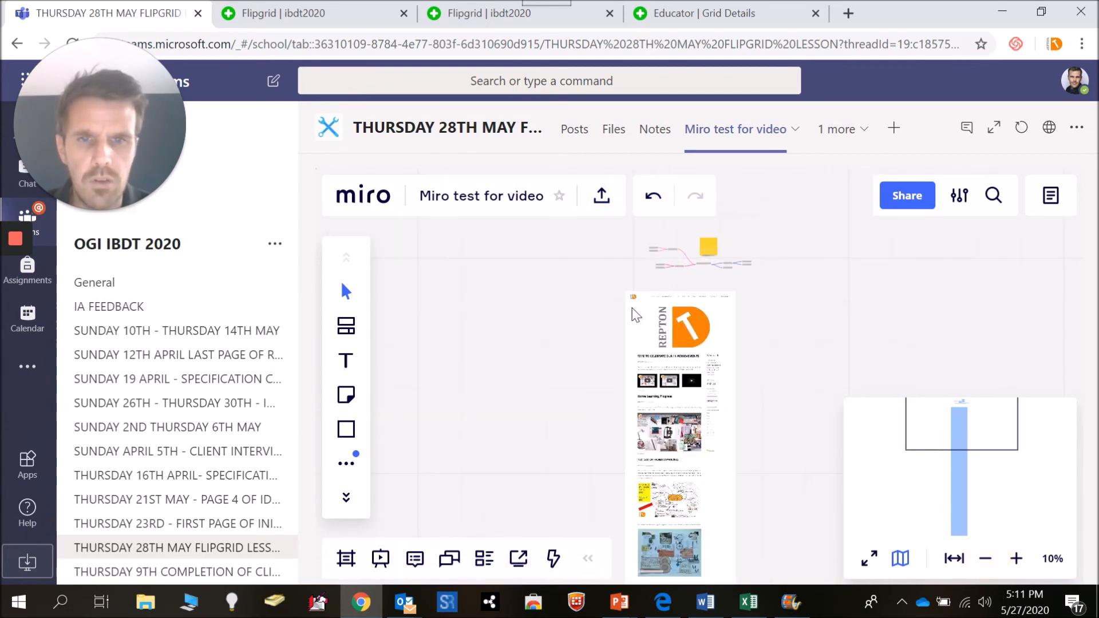
left_click_drag(682, 348, 469, 278)
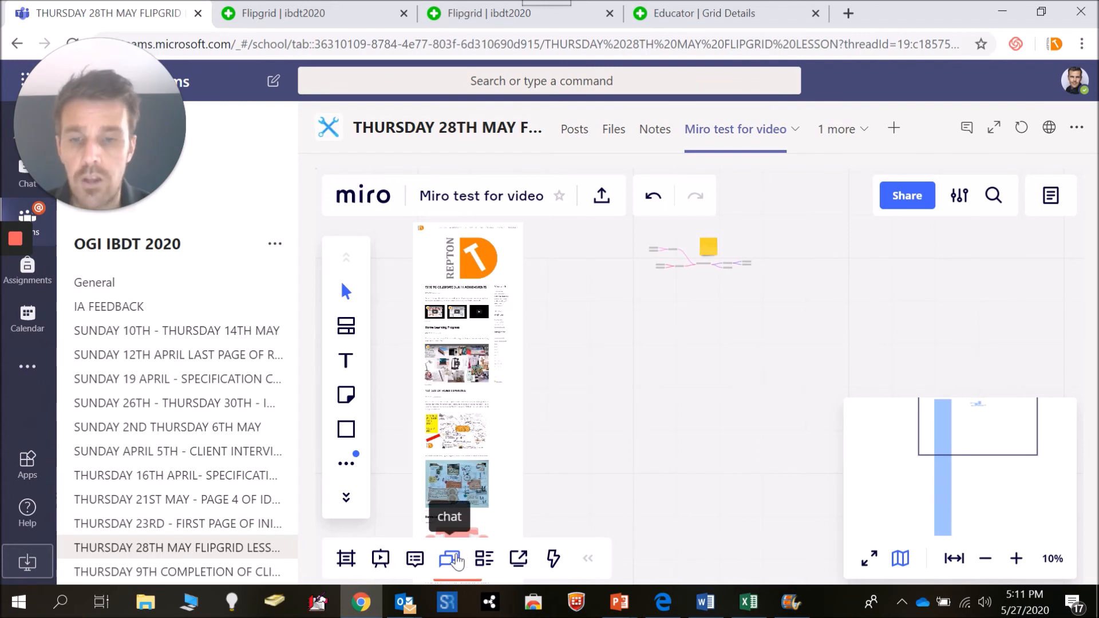
Step: Open the board's chat and review the activity log of changes made to the board
left_click(451, 558)
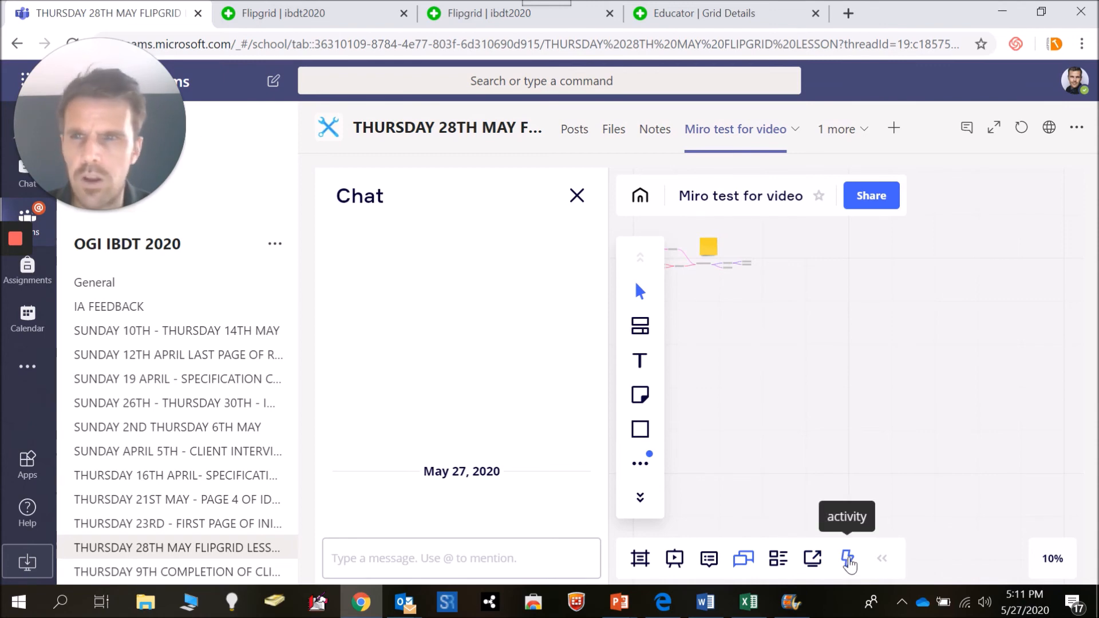
left_click(849, 561)
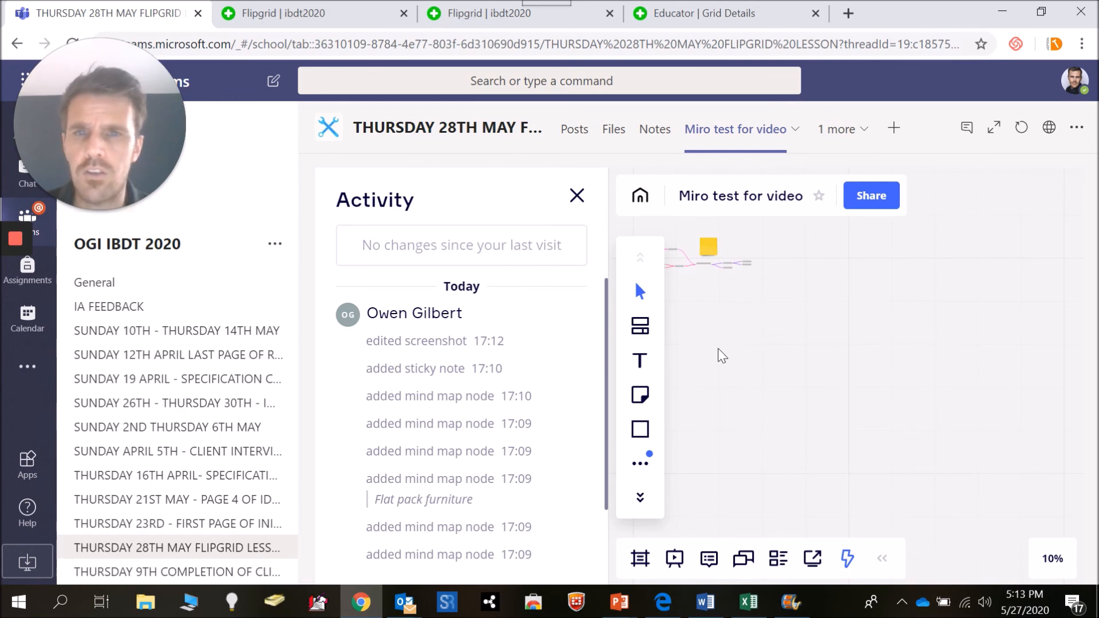
left_click_drag(724, 340, 754, 342)
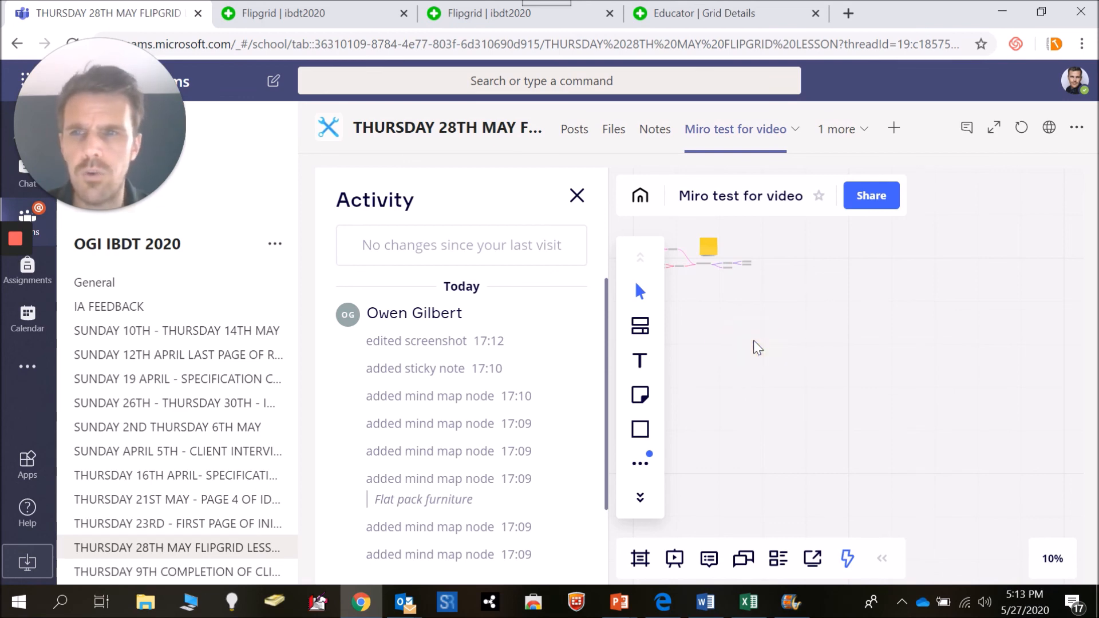